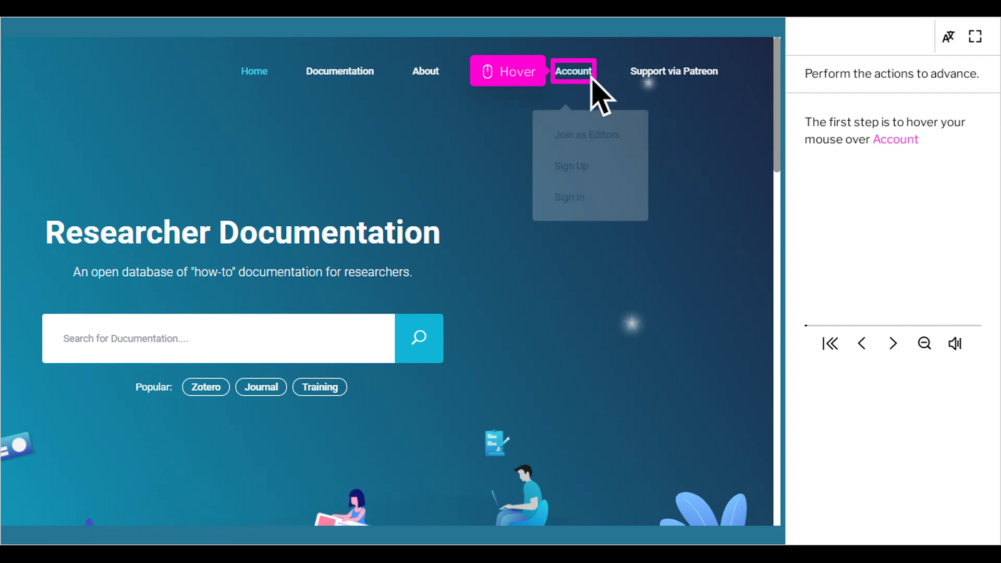
- Sign in through Account > Sign In with ORCID and submit the ORCID sign-in form
mouse_move(591, 78)
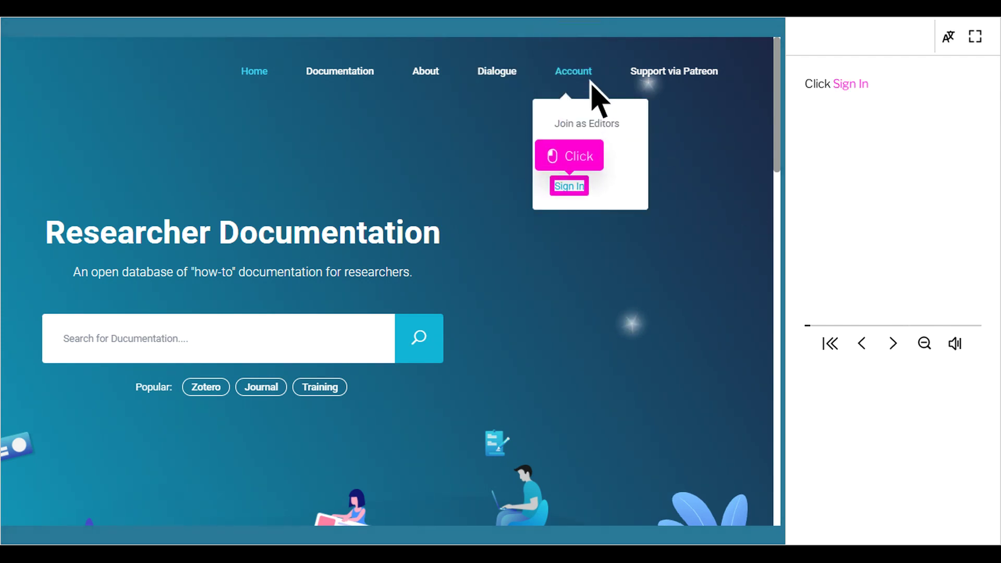
click(585, 192)
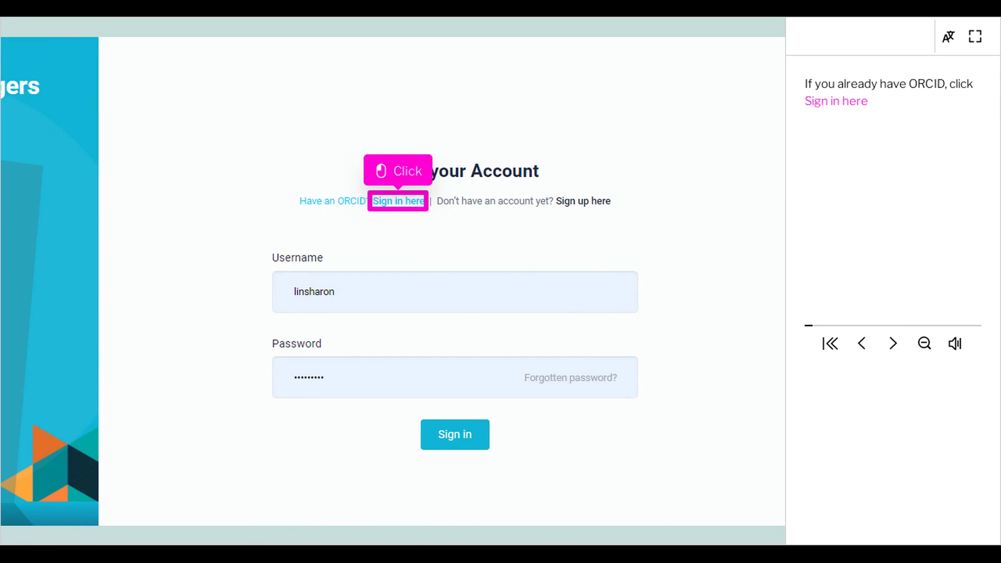
click(417, 208)
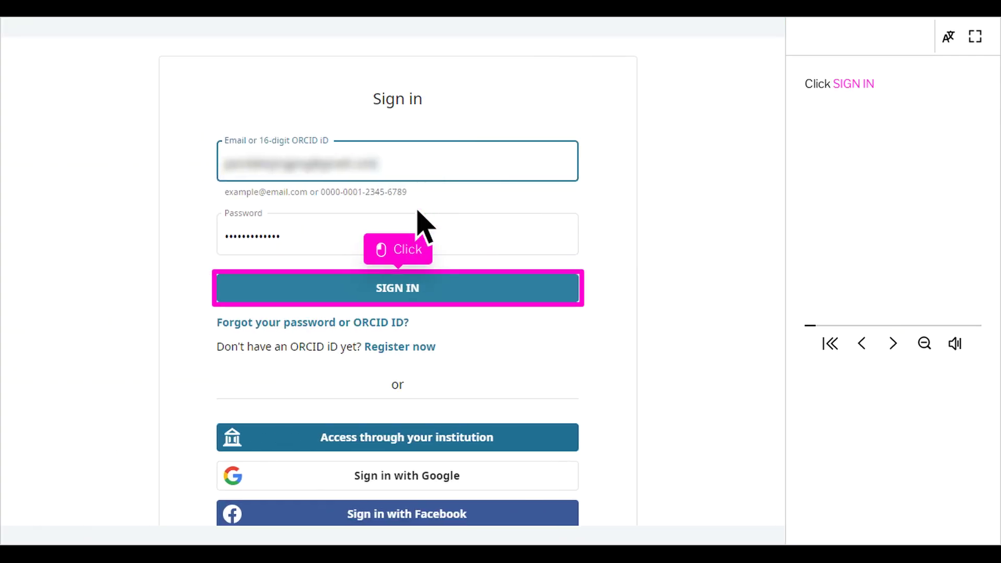
click(417, 293)
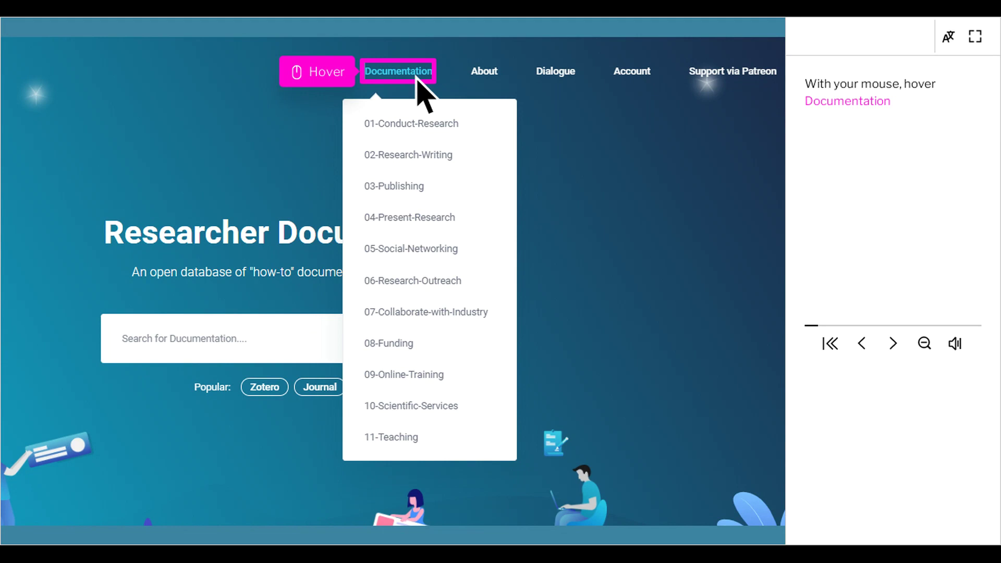
- Open the 01-Conduct-Research documentation category and create a new doc from its sidebar
mouse_move(416, 76)
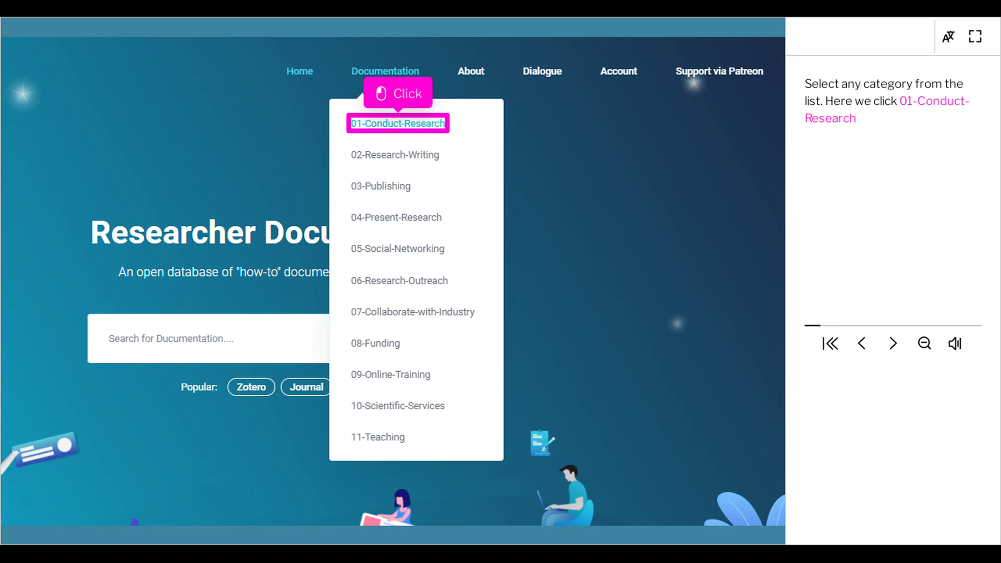
click(416, 125)
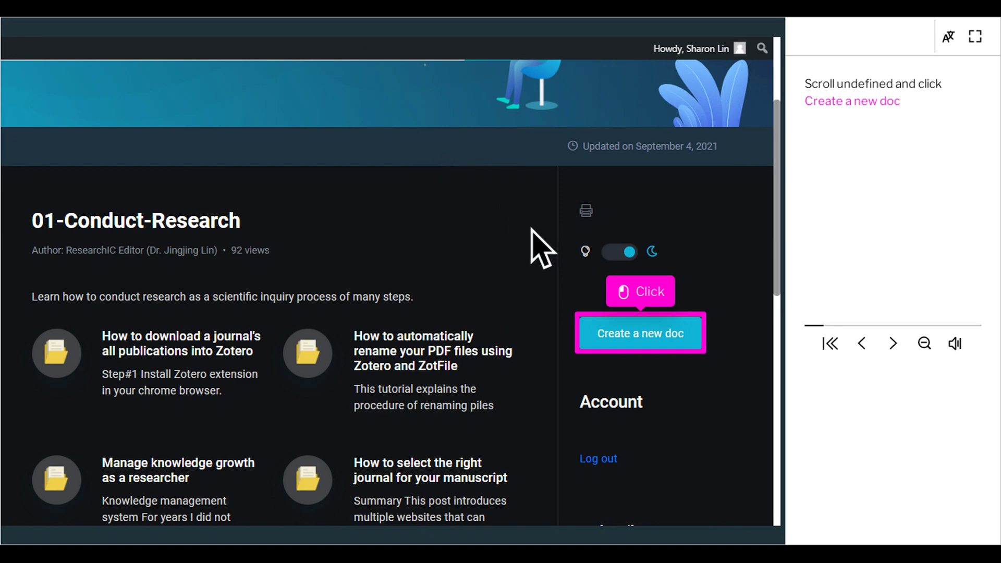
click(657, 342)
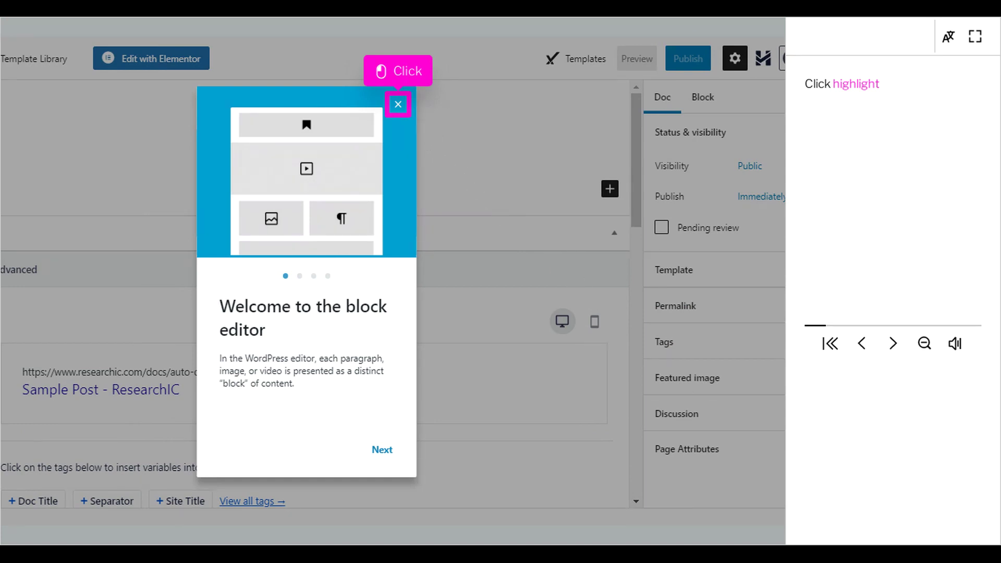
- Close the welcome guide and title the doc 'How to communicate with journal editors?'
click(397, 104)
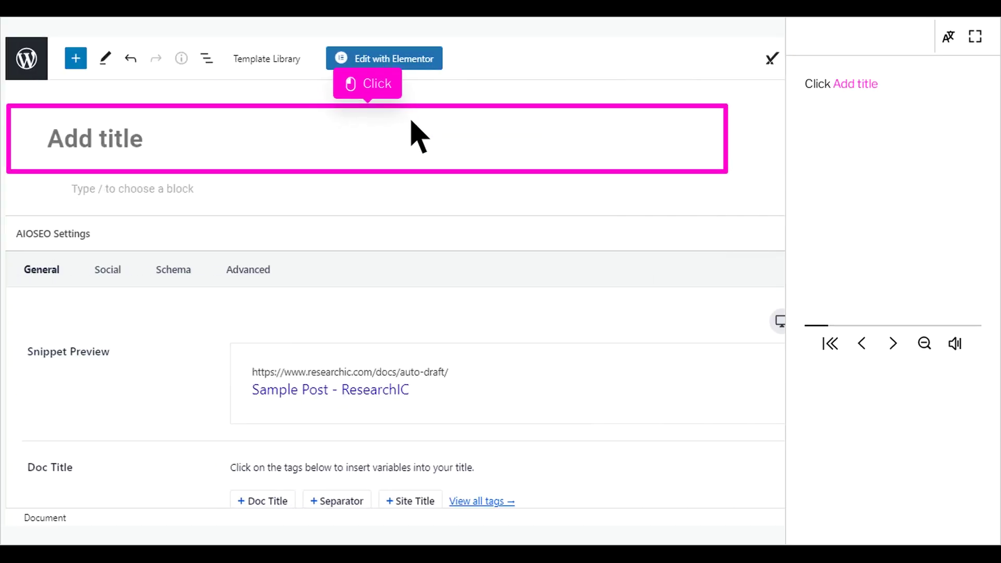
click(394, 163)
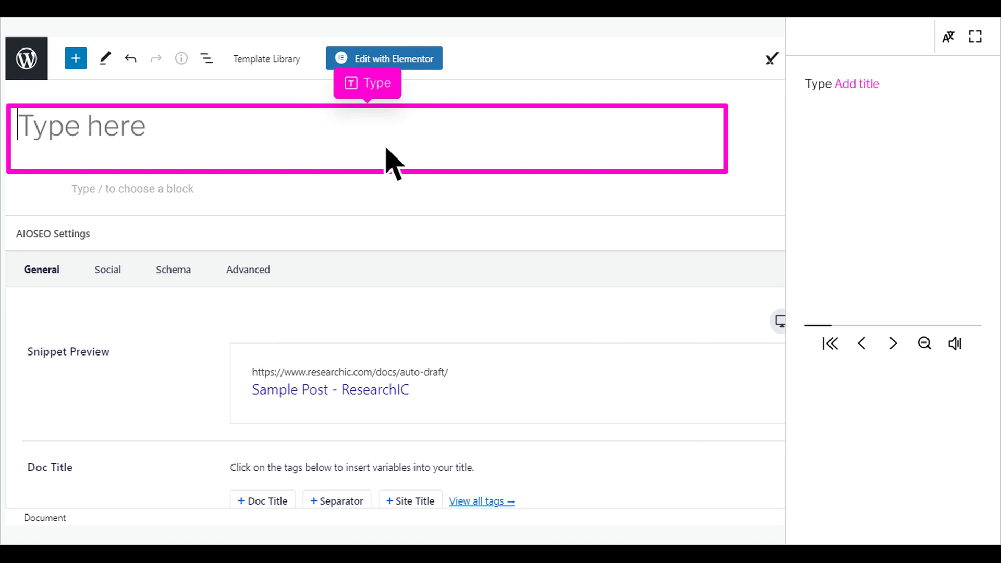
text(somethin)
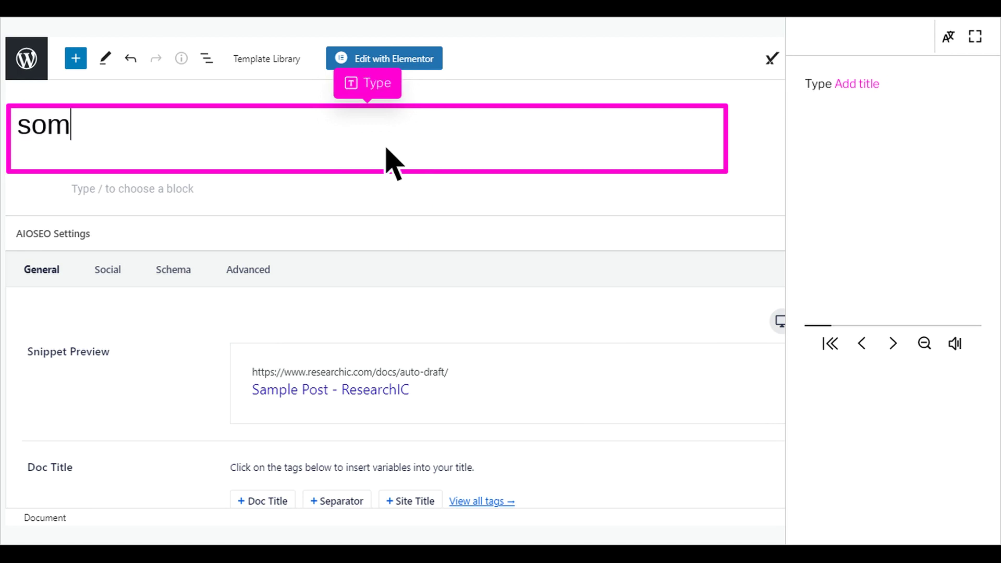
text(g)
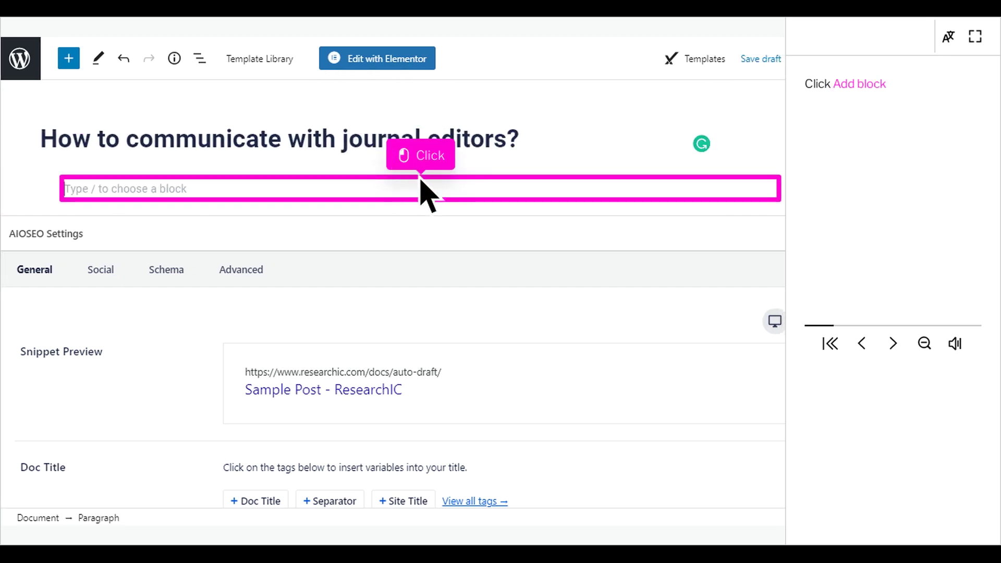
click(440, 198)
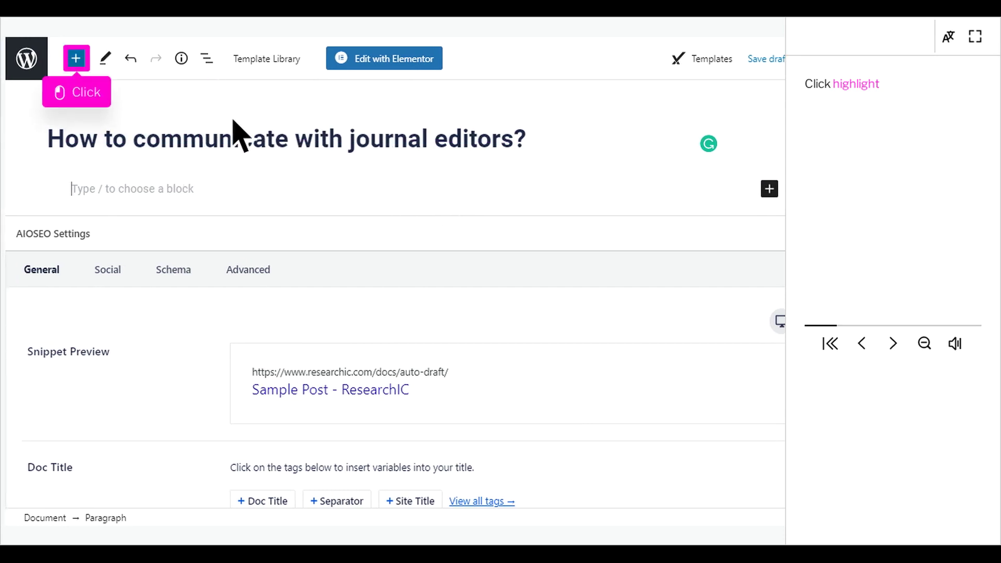
- Search the block inserter for 'tab' and insert a Tabs block below the title
click(79, 59)
text(tab)
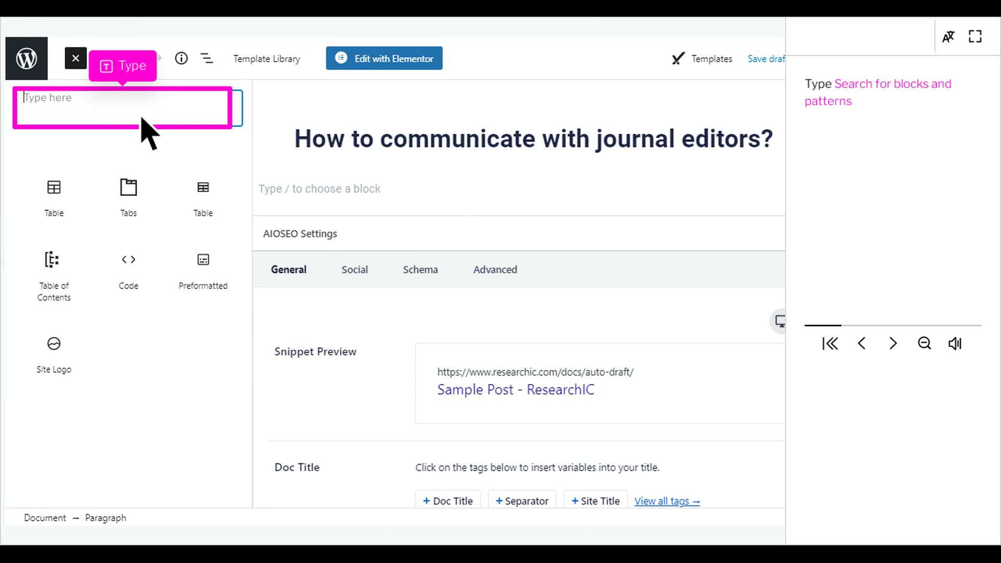
text(something)
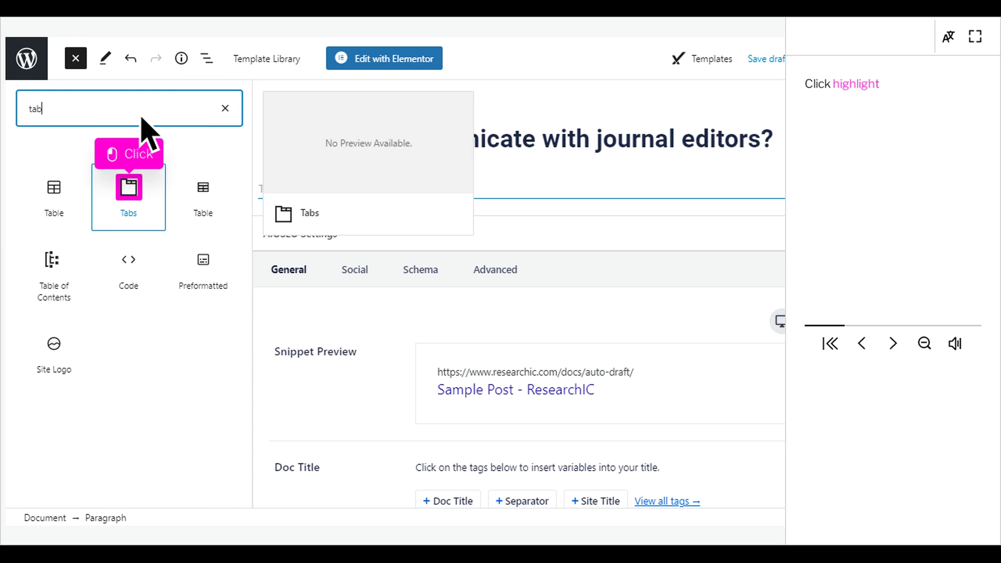
click(149, 199)
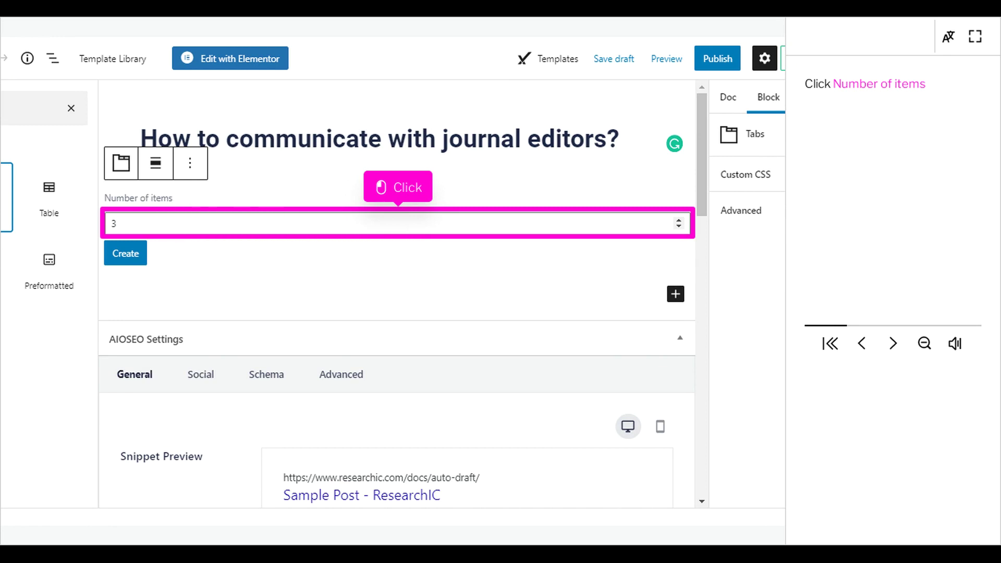
- Change the Tabs block's number of items from 3 to 4, creating Element #1 to #4
click(417, 233)
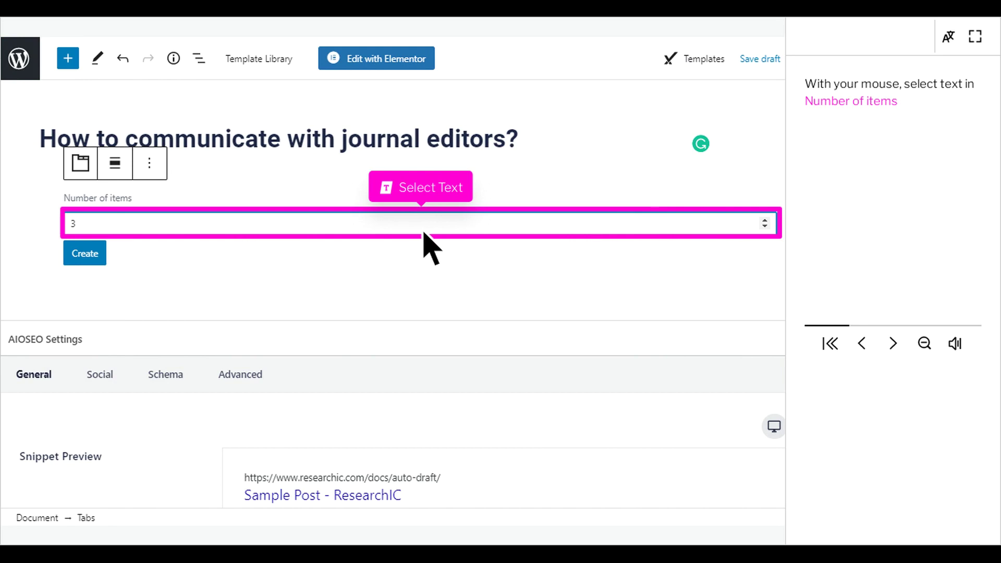
double_click(439, 232)
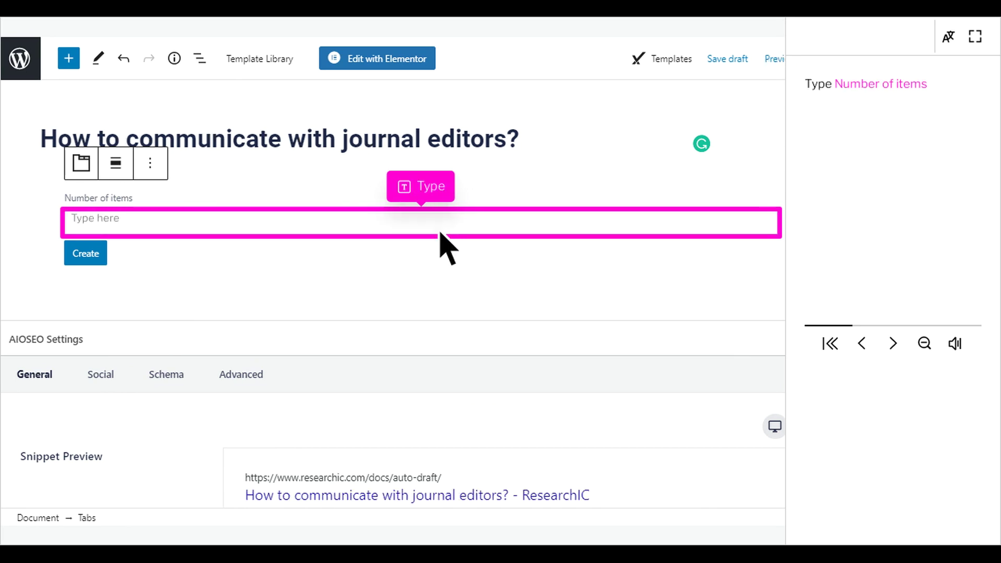
text(something)
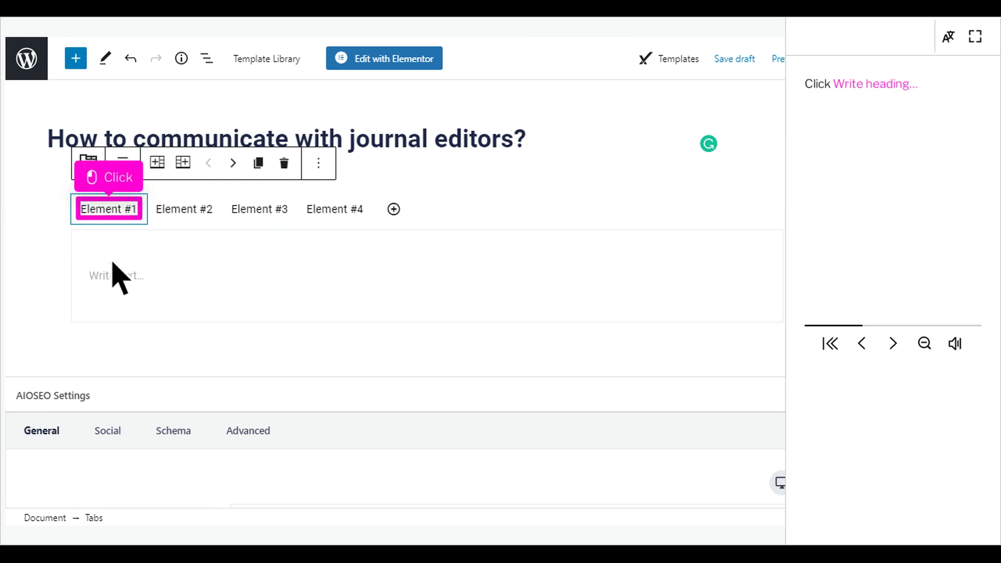
- Replace the Element #1, #2 and #3 tab labels with Step#1, Step#2 and Step#3
click(128, 219)
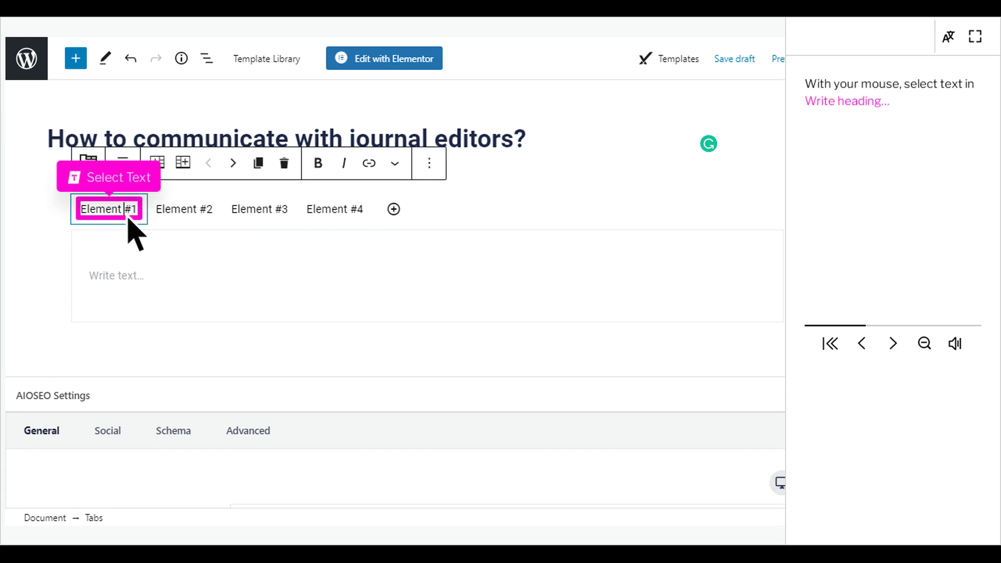
triple_click(128, 219)
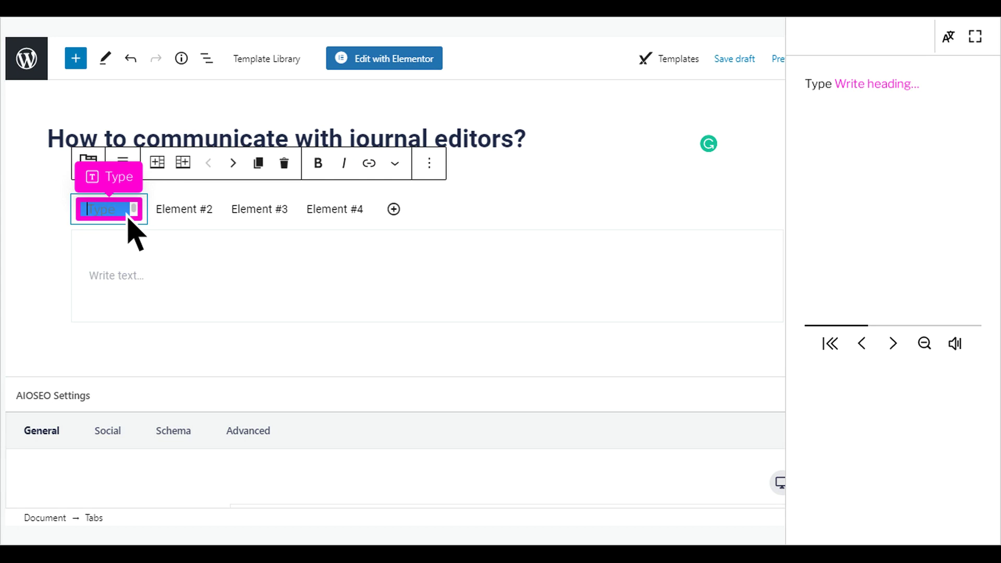
text(Approaching)
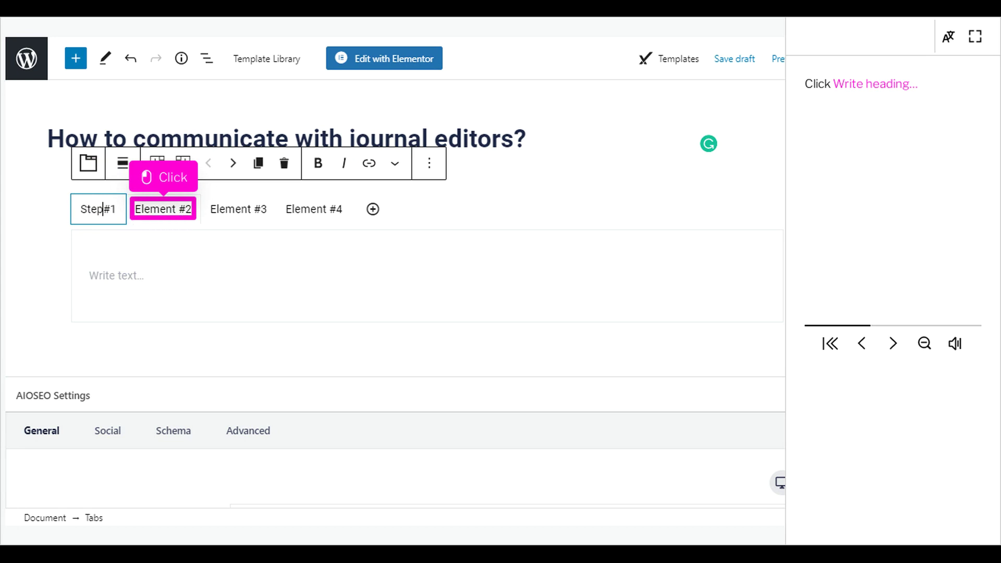
click(183, 214)
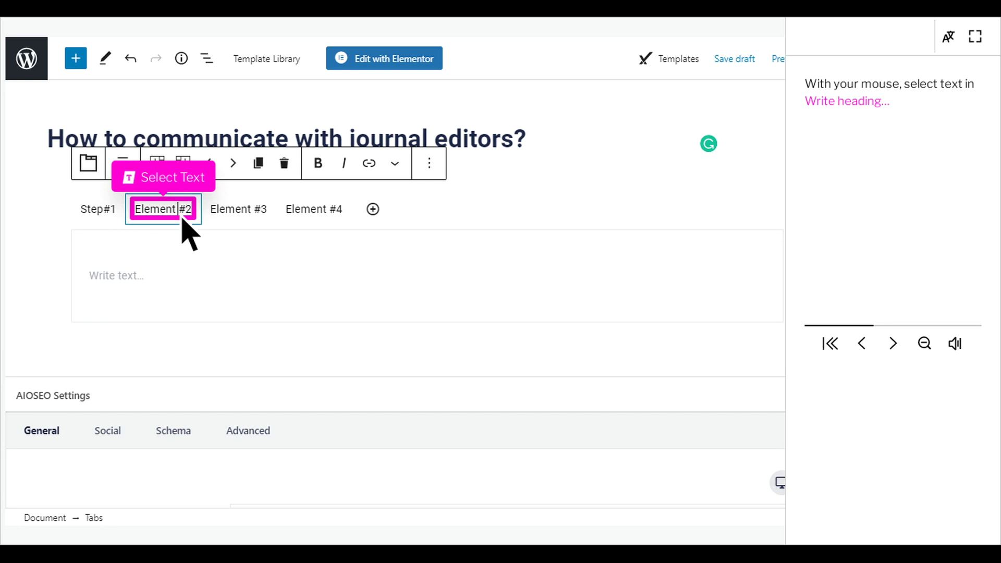
triple_click(182, 214)
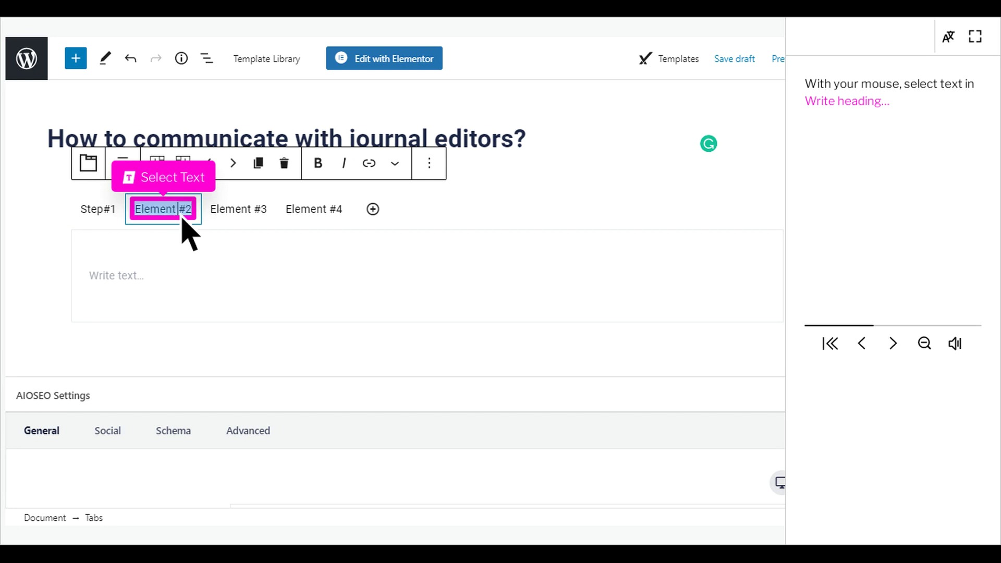
key(BackSpace)
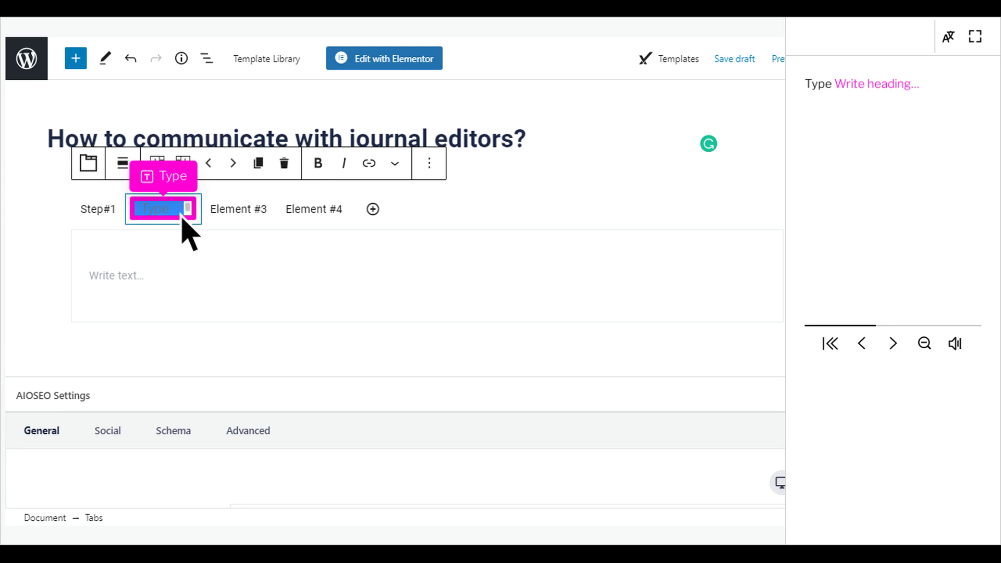
text(Approaching)
key(Tab)
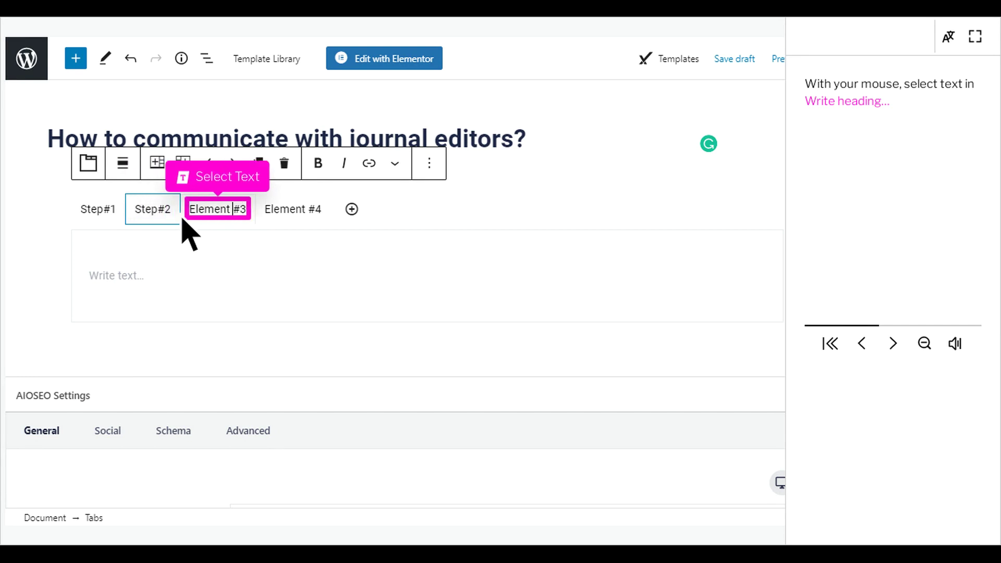
triple_click(238, 220)
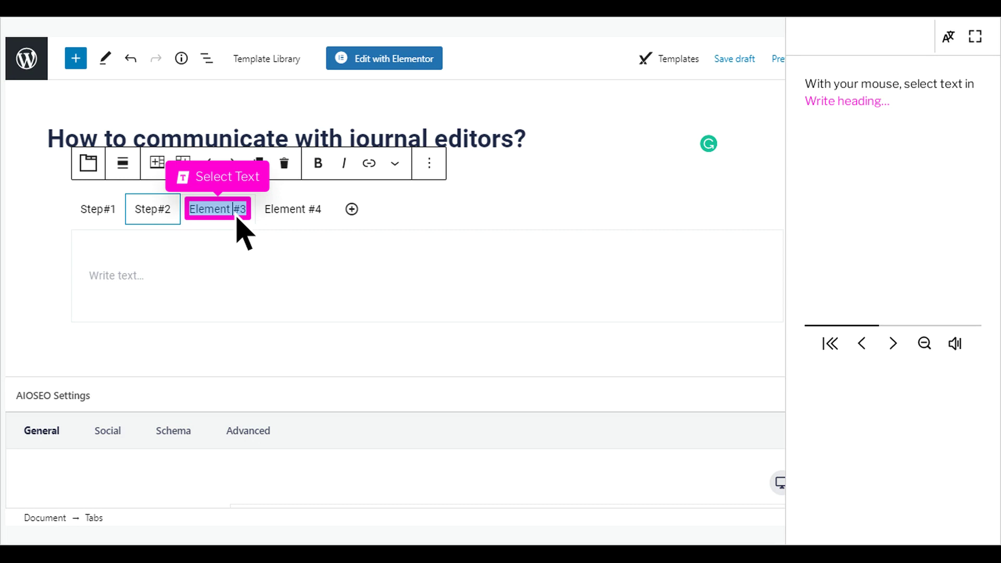
key(BackSpace)
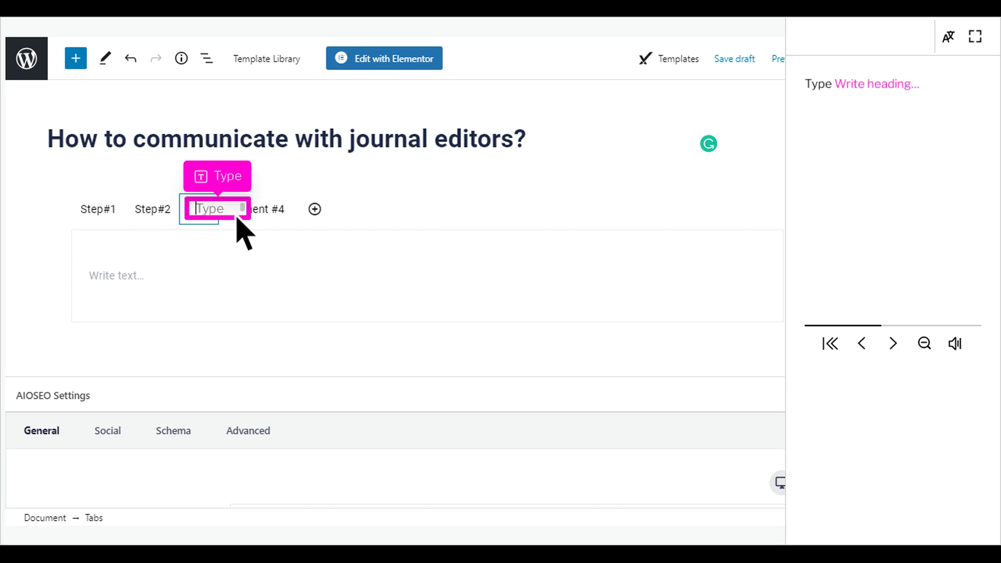
text(Something)
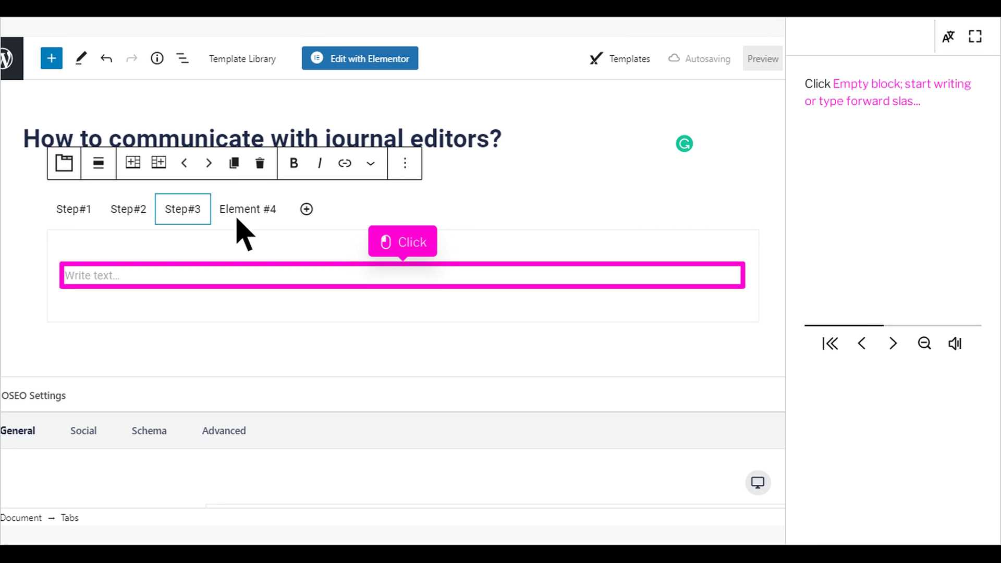
- Write 'Write your content here.' in the Step#3 tab and bring up the block library
click(421, 276)
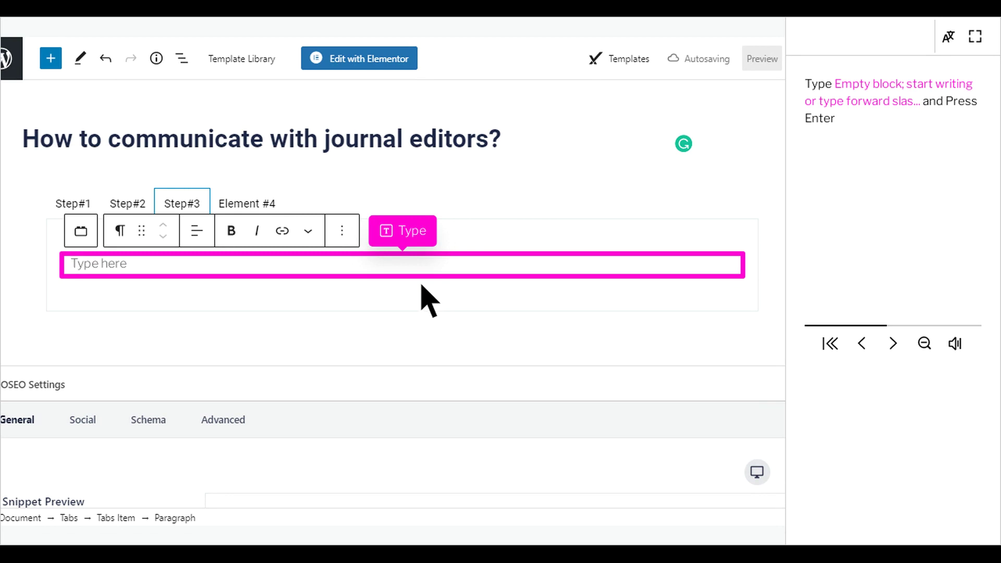
text(something)
key(Return)
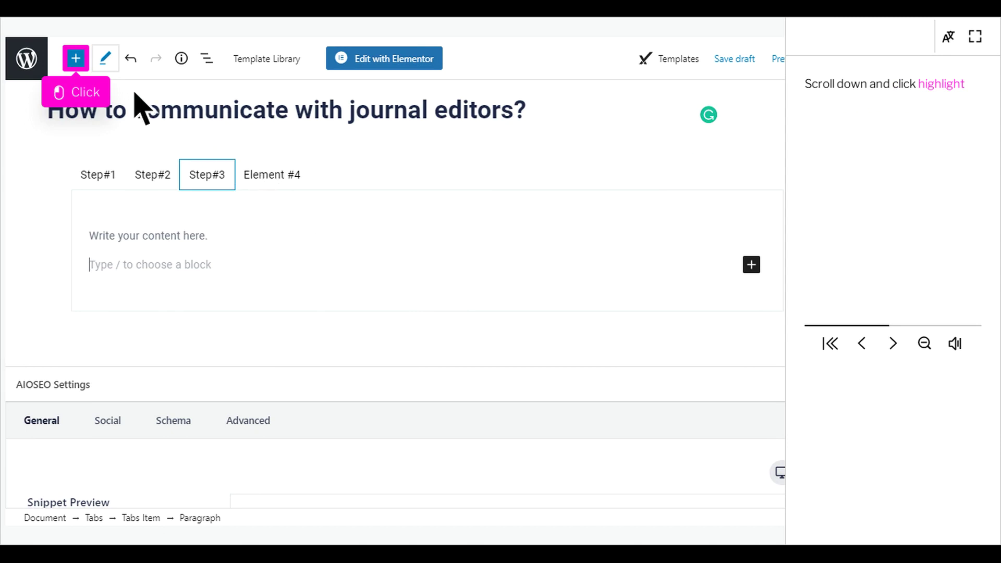
click(94, 66)
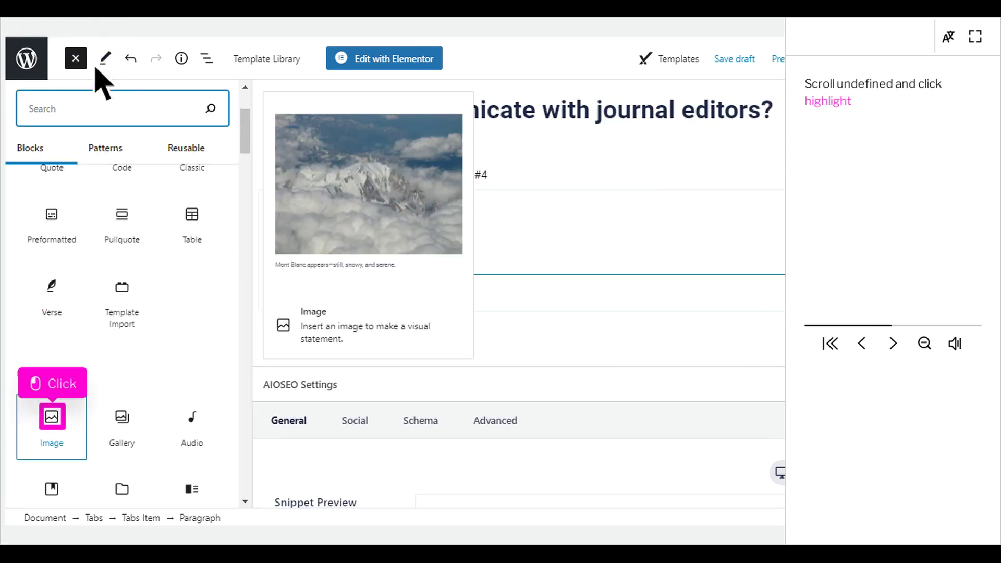
- Add an Image block to Step#3 holding the classroom screenshot from the Media Library
click(72, 427)
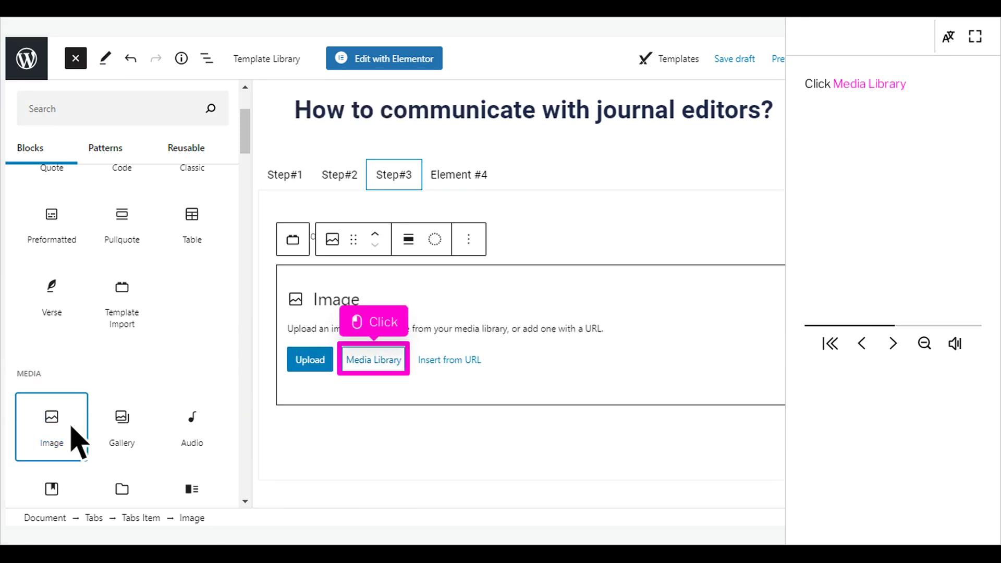
click(388, 365)
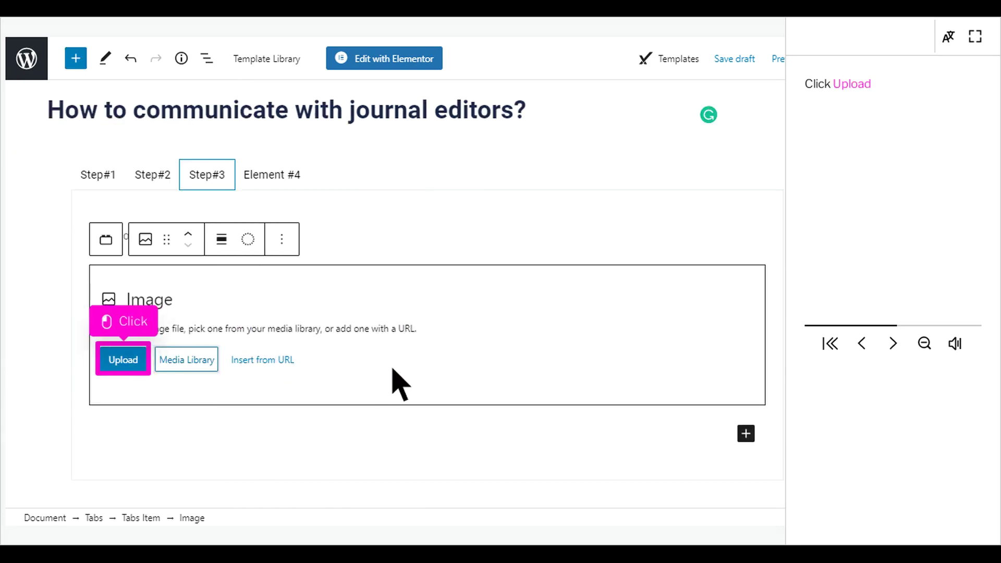
click(142, 366)
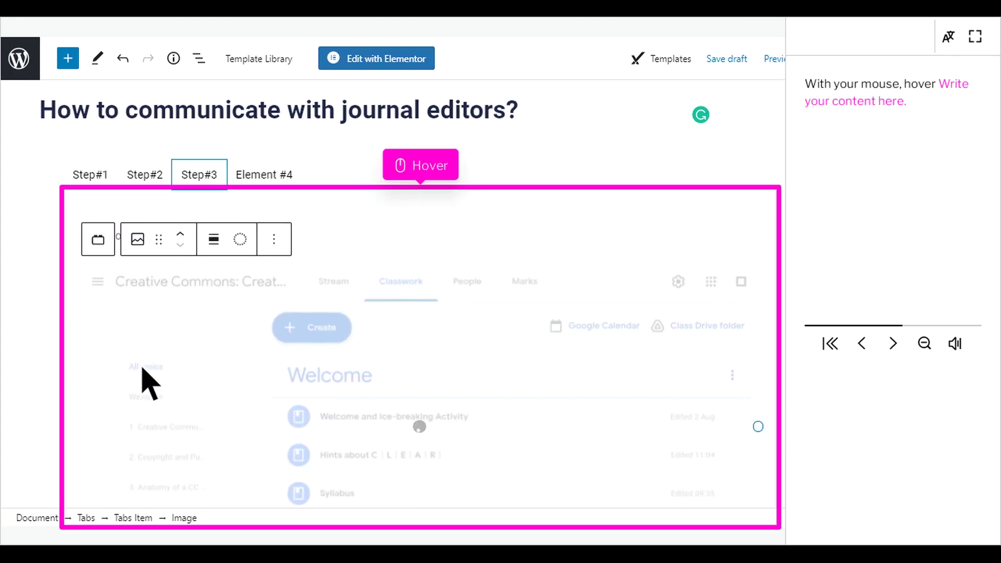
mouse_move(146, 383)
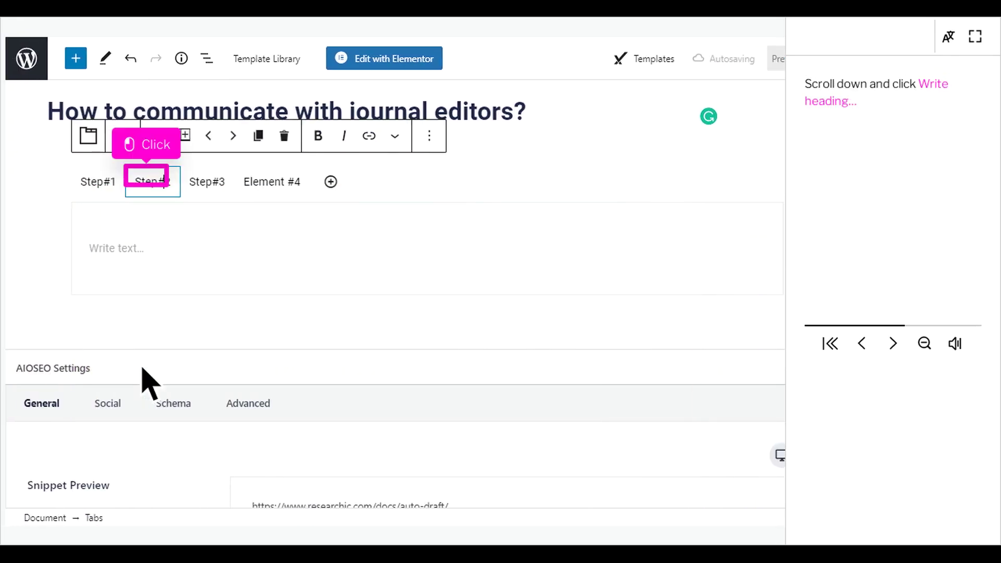
- Enter 'You can add different kinds of contents under each tab.' in Step#2, then reselect the Tabs block
click(151, 182)
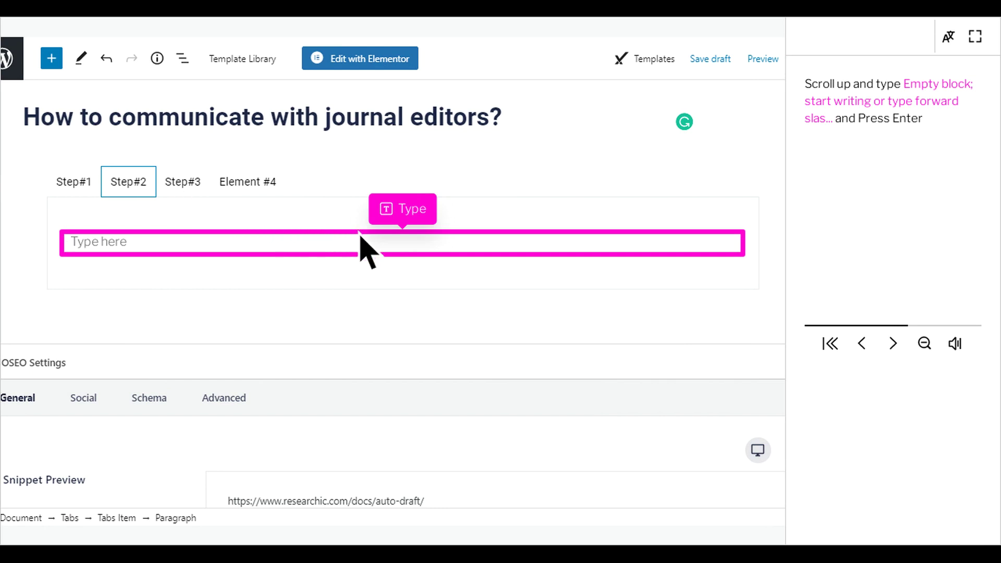
text(something)
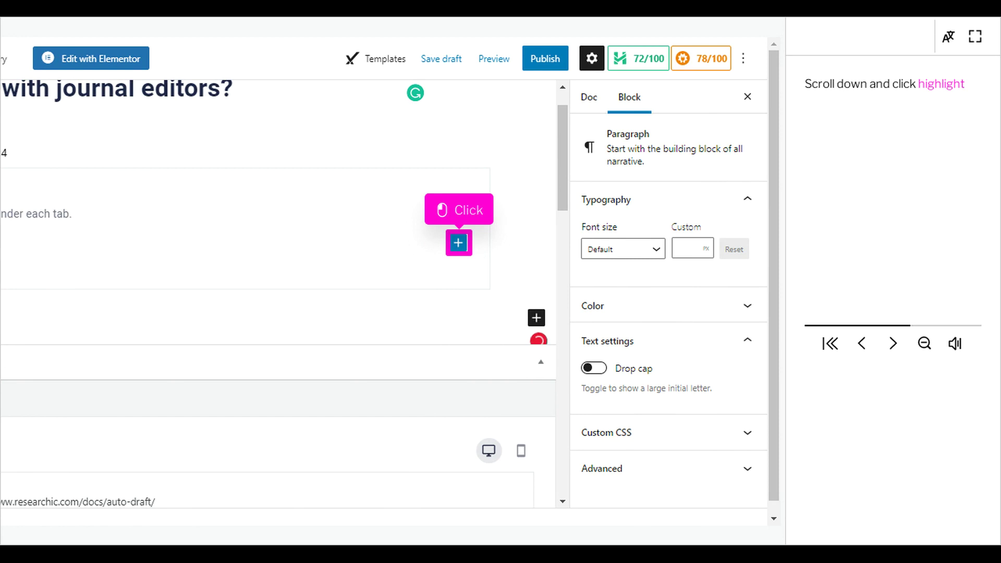
click(459, 243)
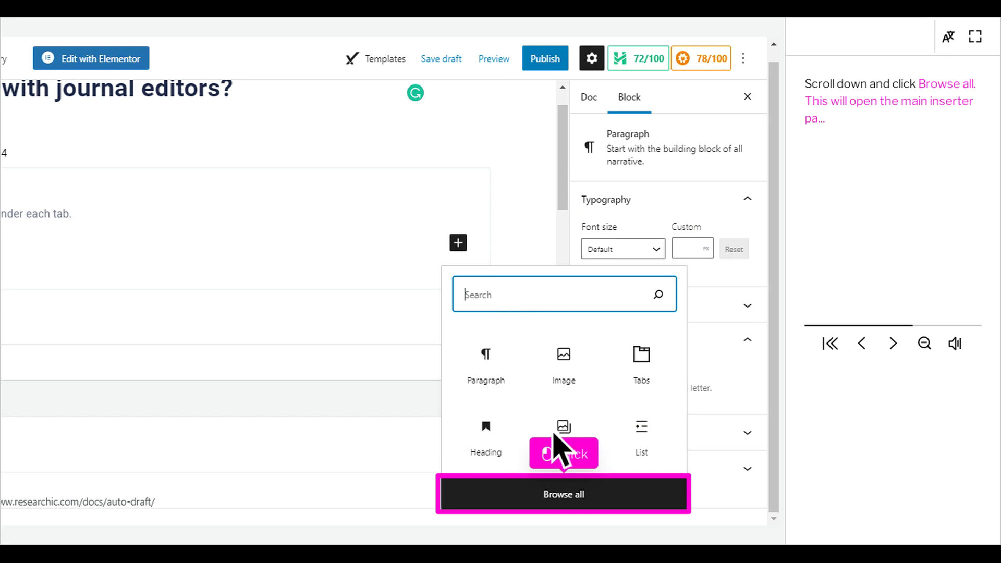
click(582, 500)
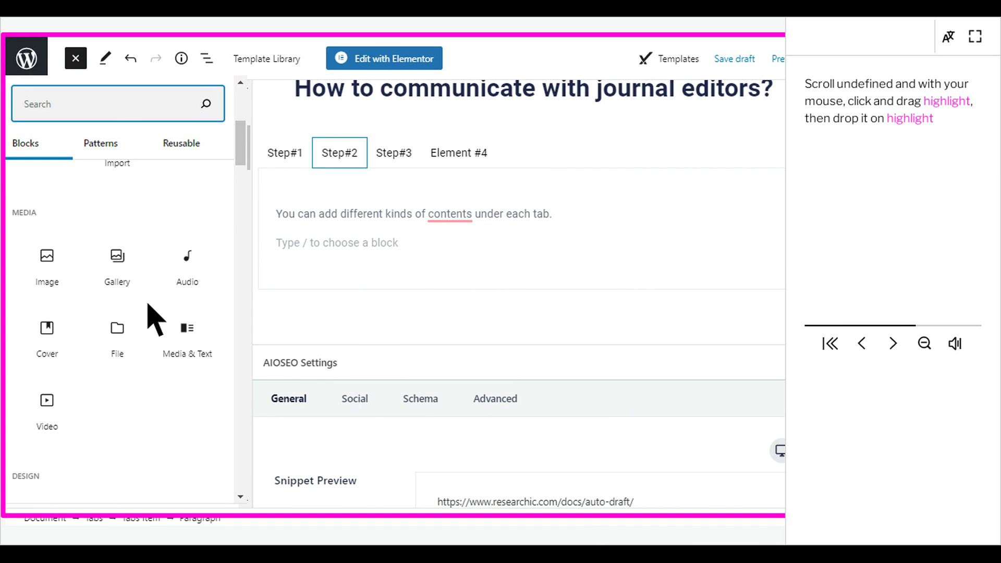
drag(148, 305, 553, 286)
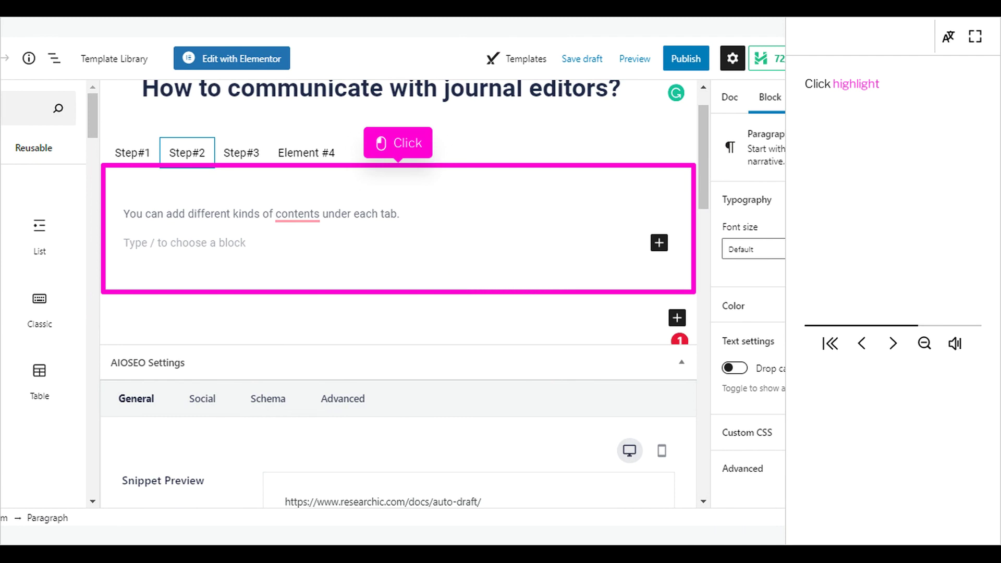
click(415, 251)
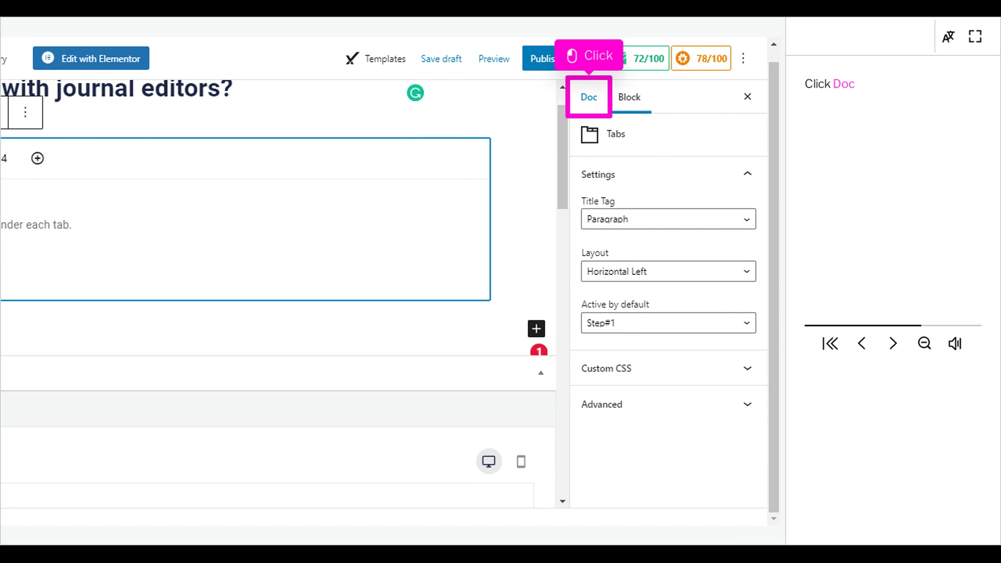
- In the Doc sidebar's Tags panel, add the tags editors, journal editors and communication
click(608, 108)
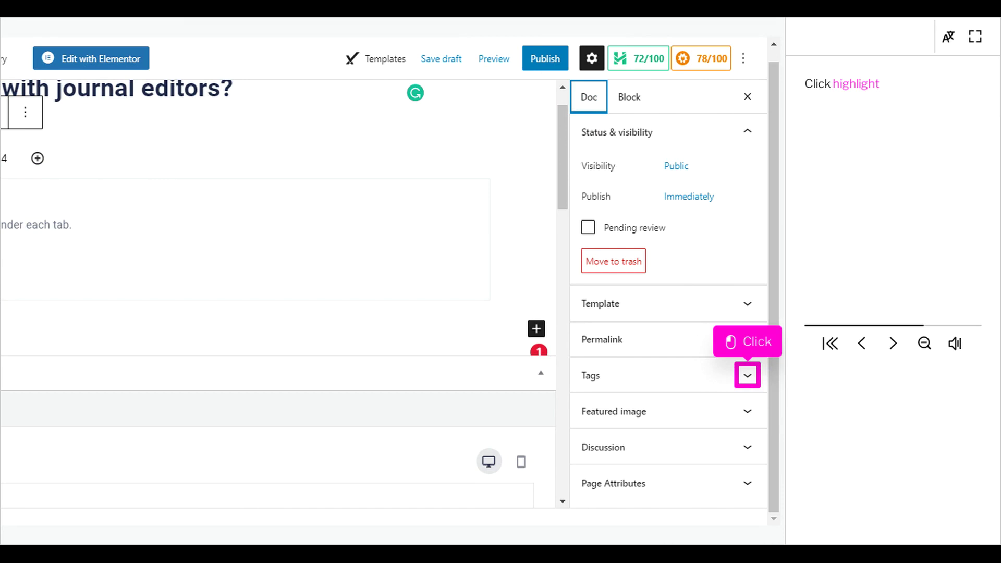
click(764, 384)
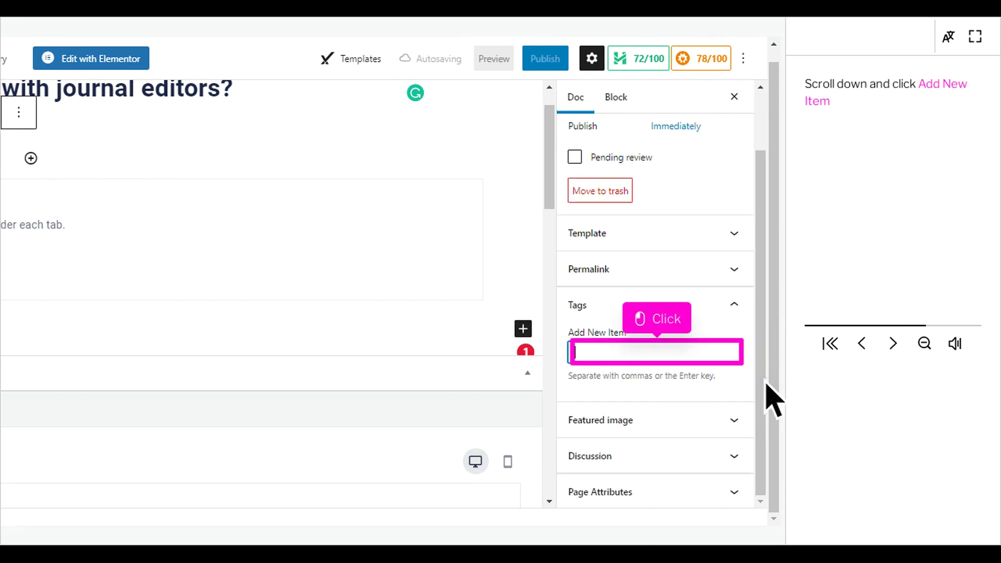
click(677, 361)
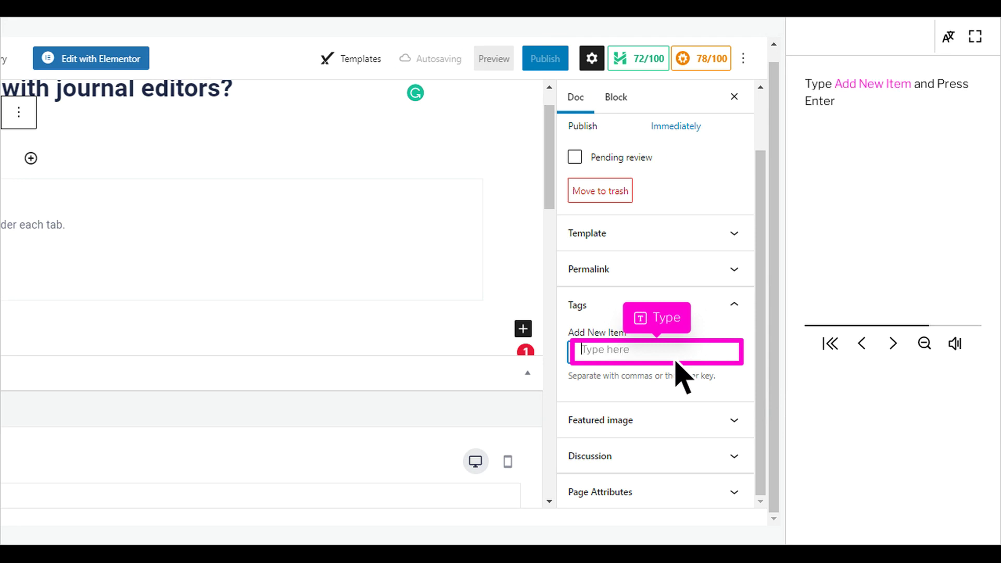
text(something)
key(Return)
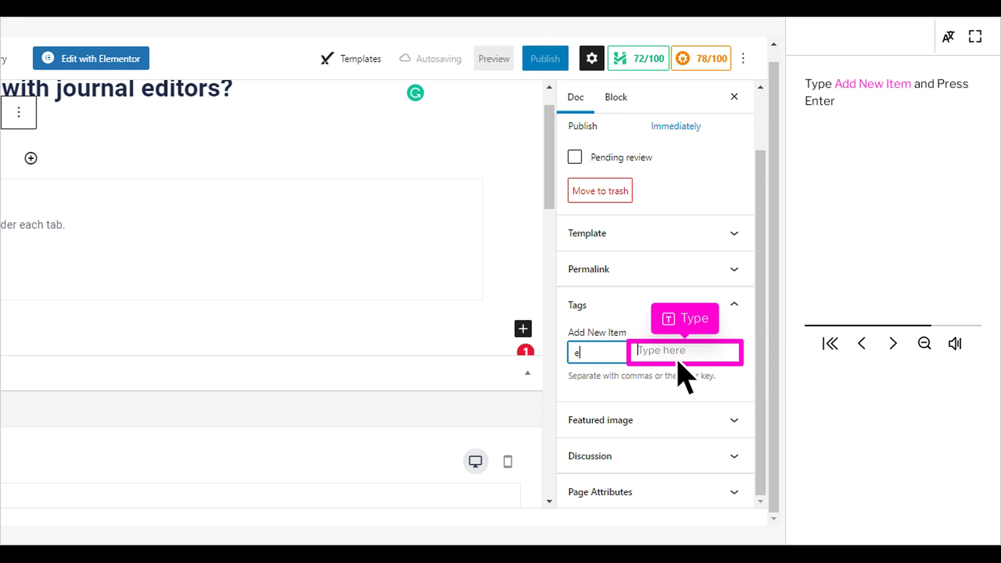
text(something)
key(Return)
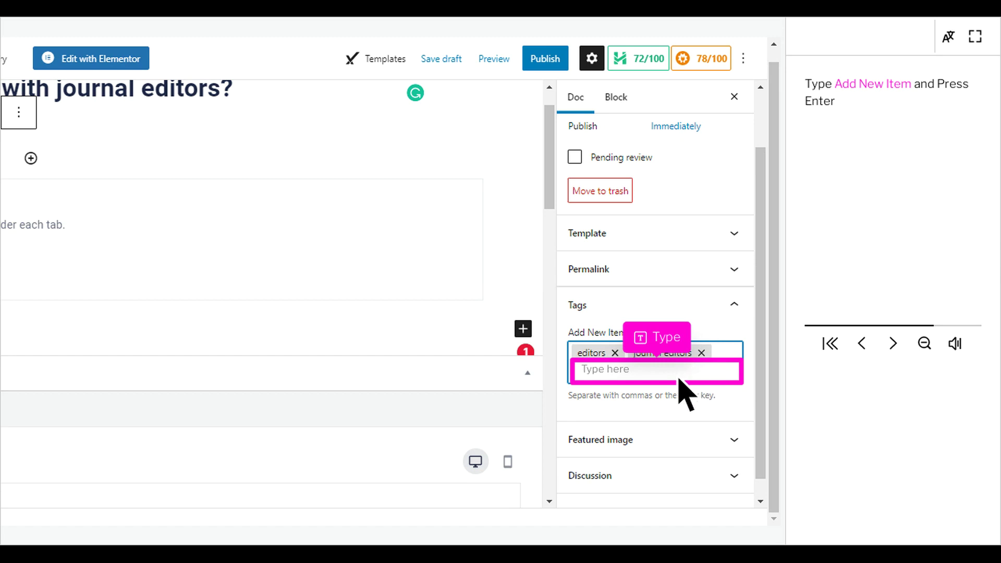
text(something)
key(Return)
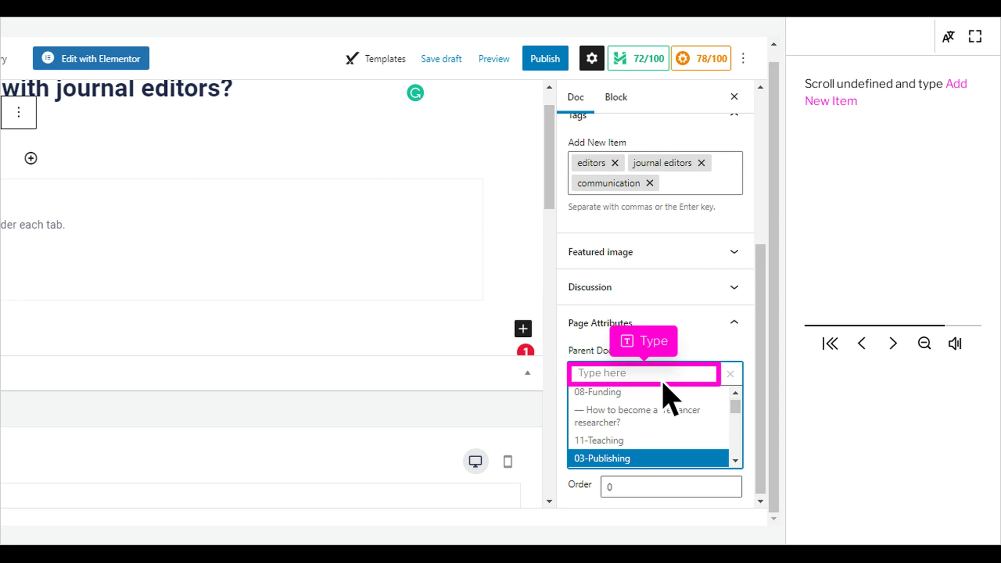
- Search the Page Attributes Parent Doc list and pick 03-Publishing as the parent
text(something)
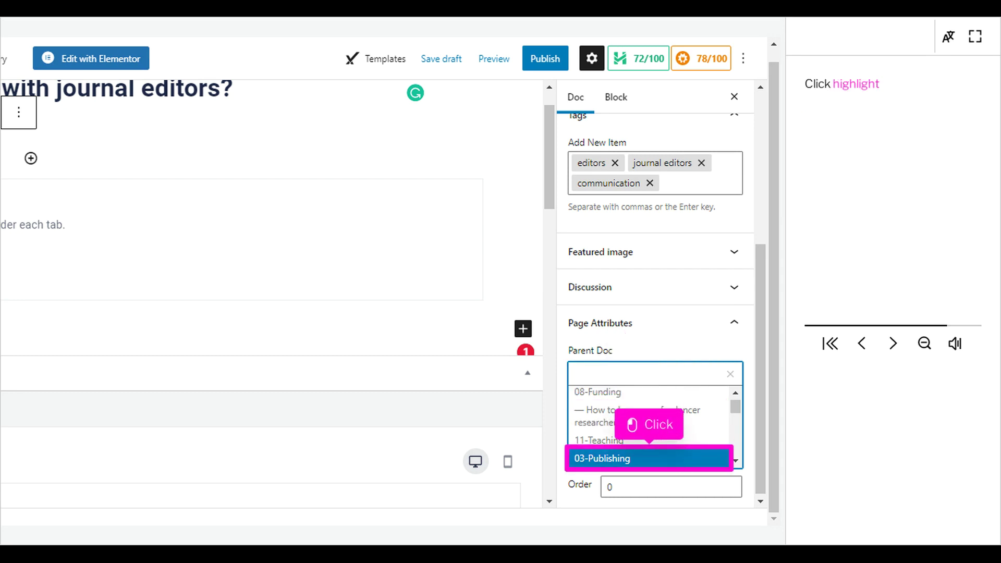
click(668, 458)
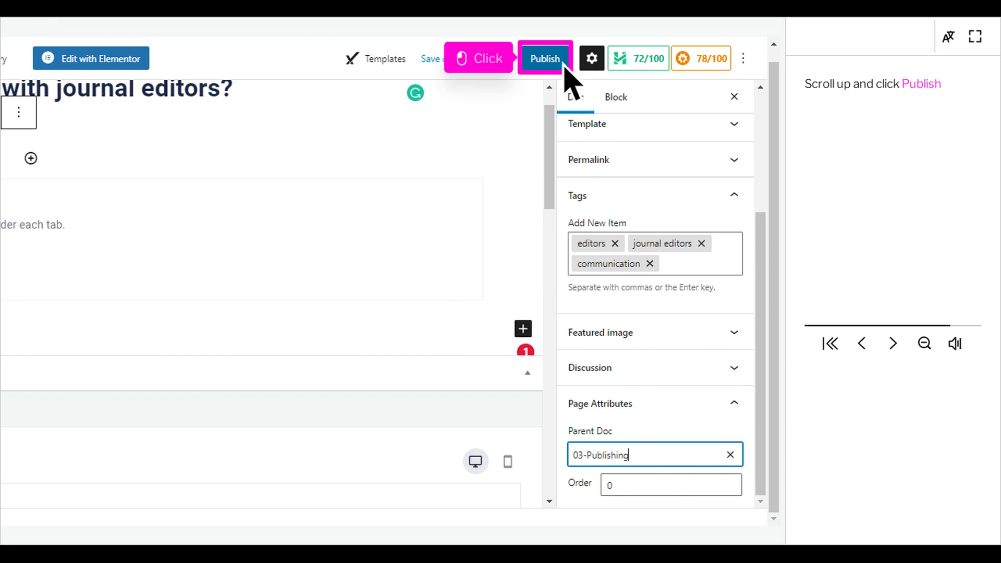
- Publish 'How to communicate with journal editors?', confirm it, and view the live documentation page
click(545, 58)
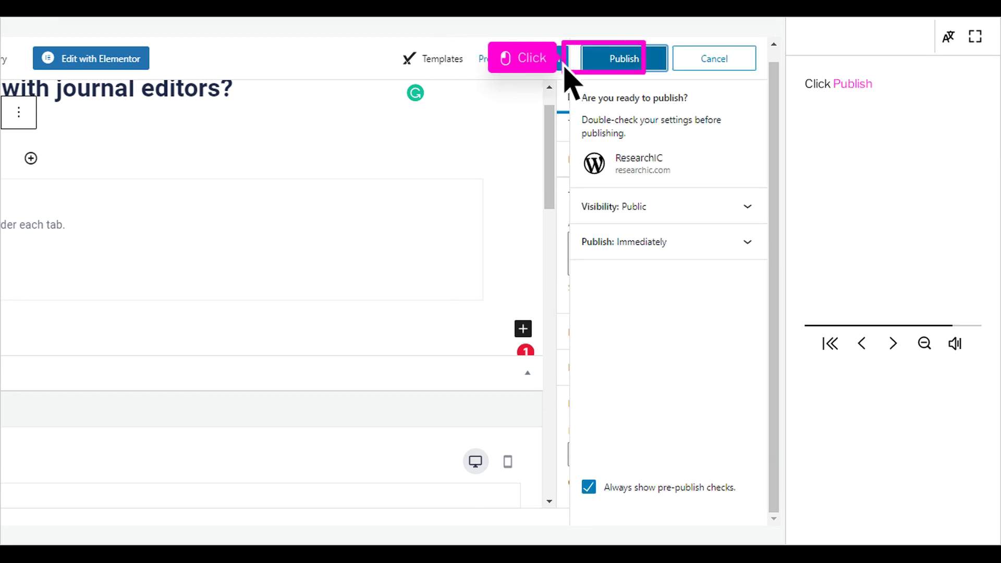
click(644, 65)
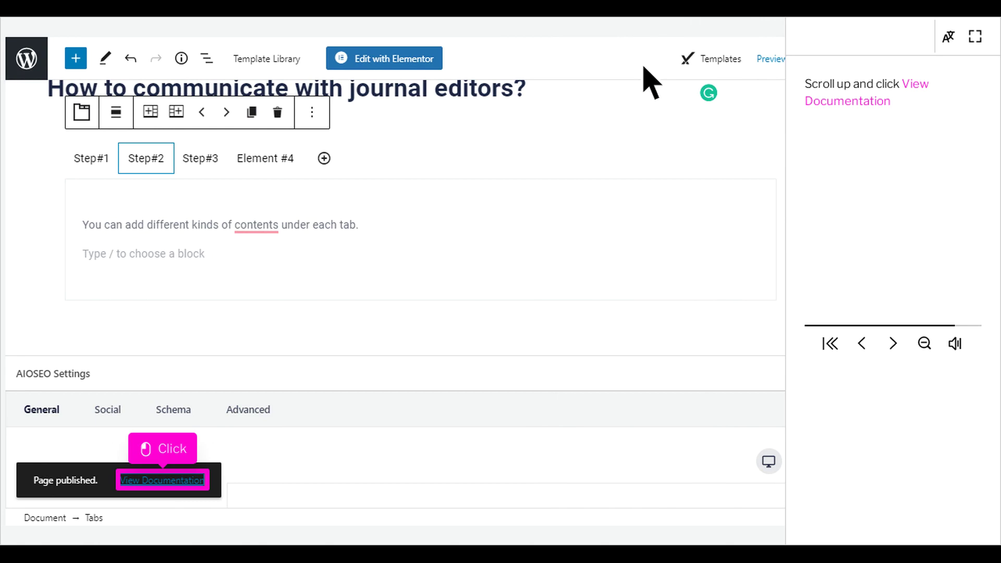
click(180, 483)
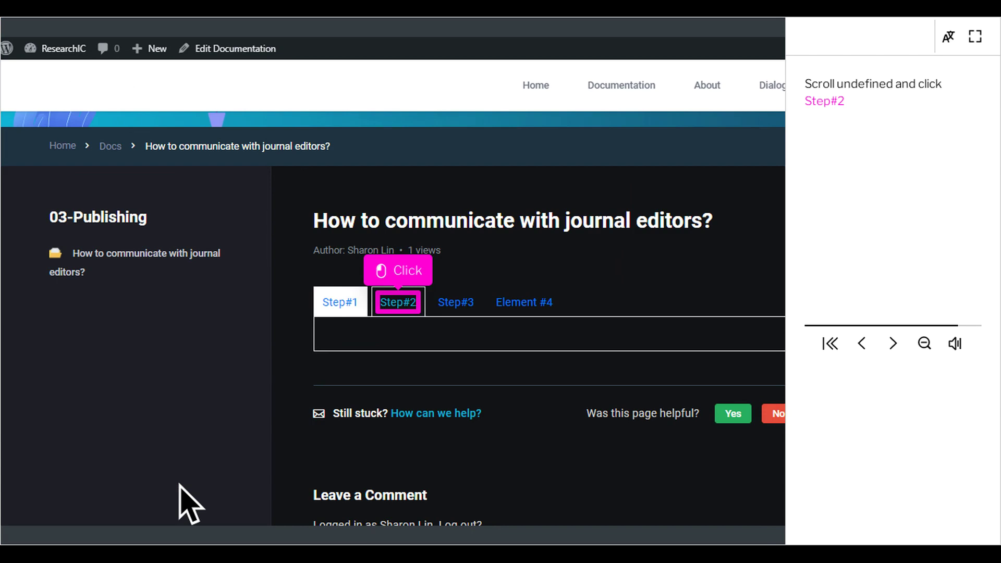
click(415, 308)
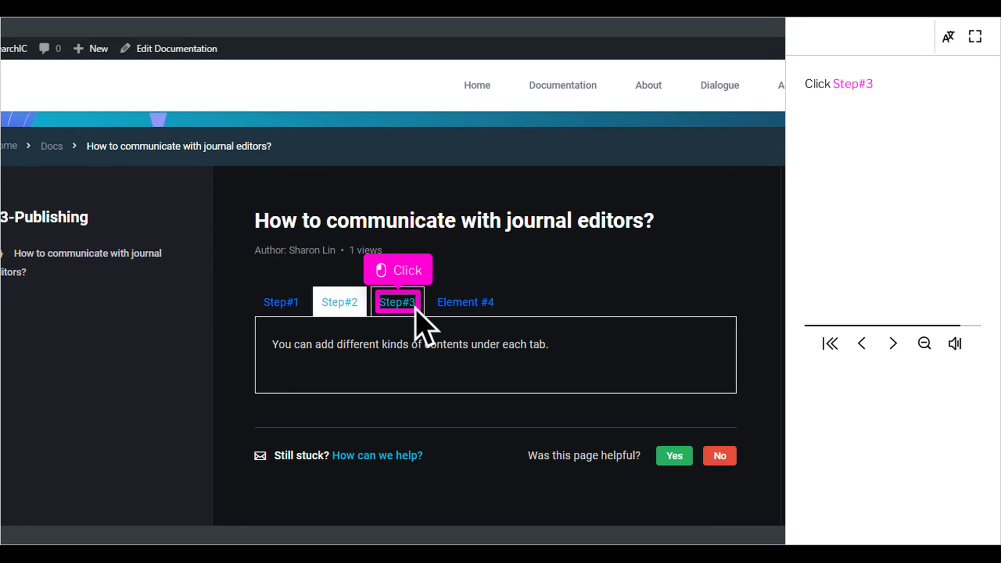
click(416, 308)
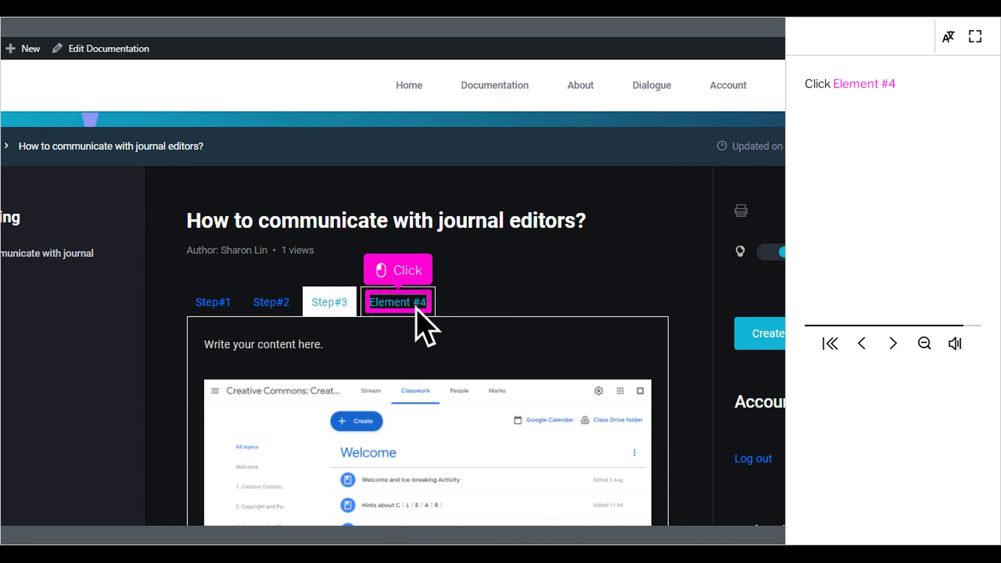
click(416, 306)
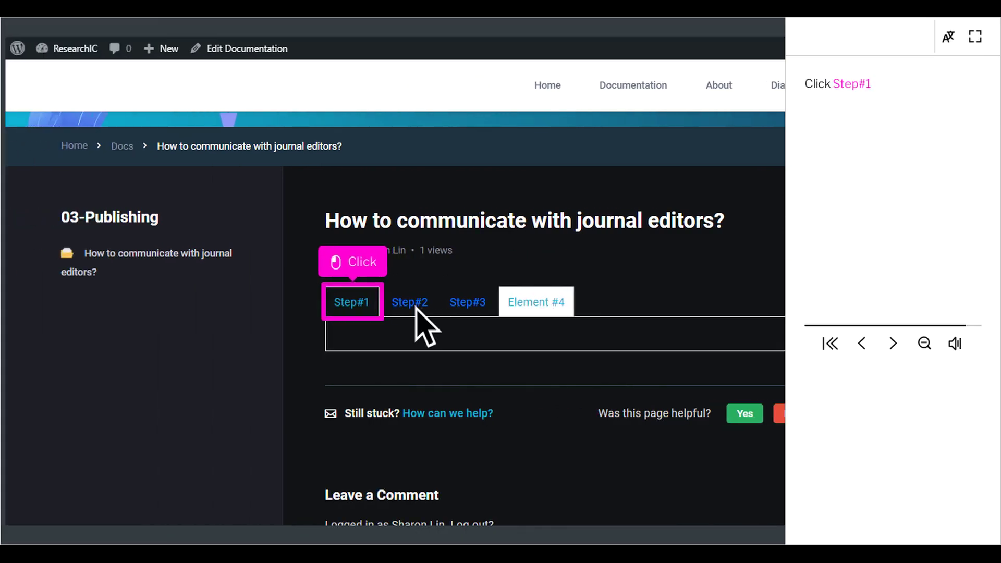
click(368, 305)
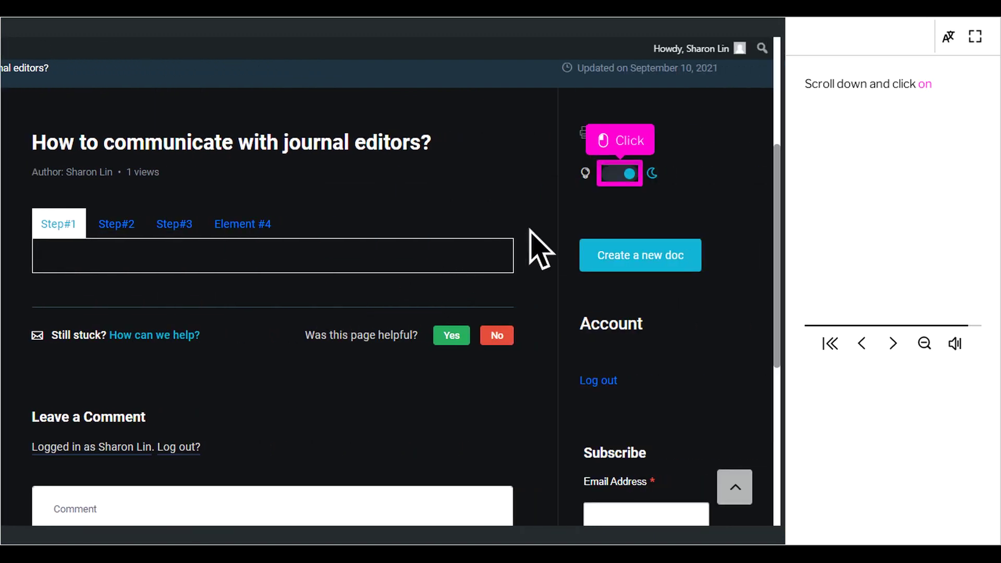
- Toggle the doc page to light mode and step through the Step#2, Step#3 and Element #4 tabs
click(636, 179)
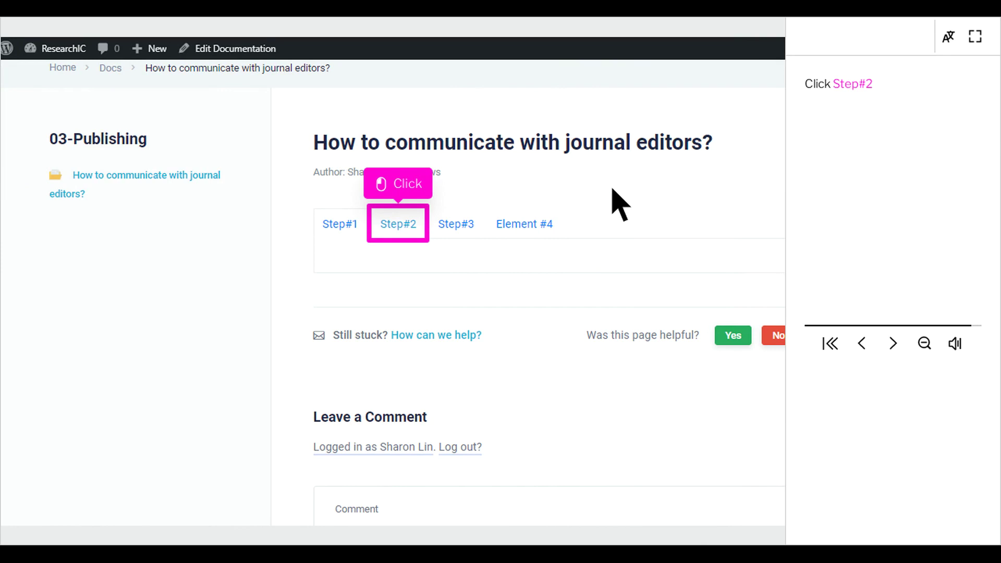
click(418, 233)
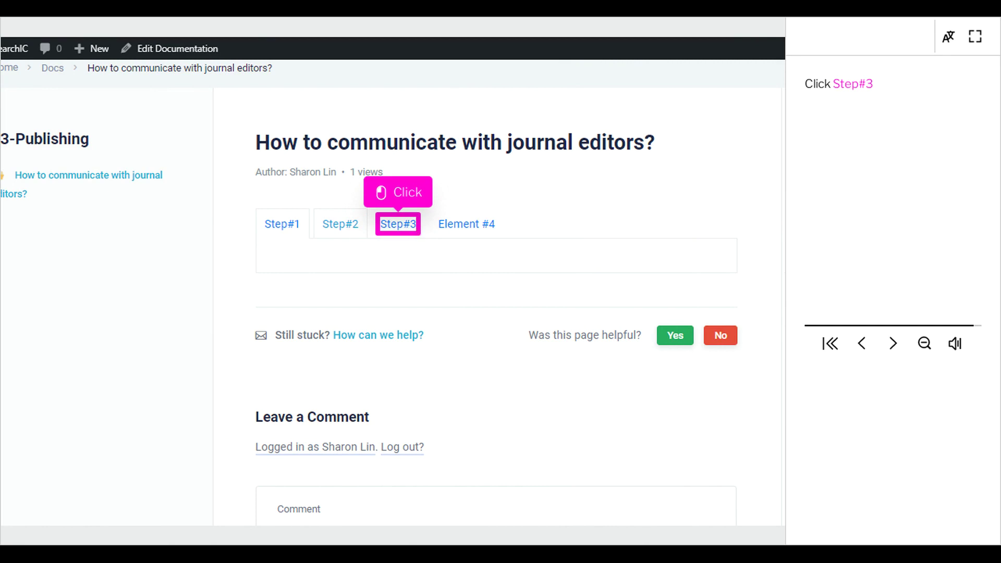
click(416, 234)
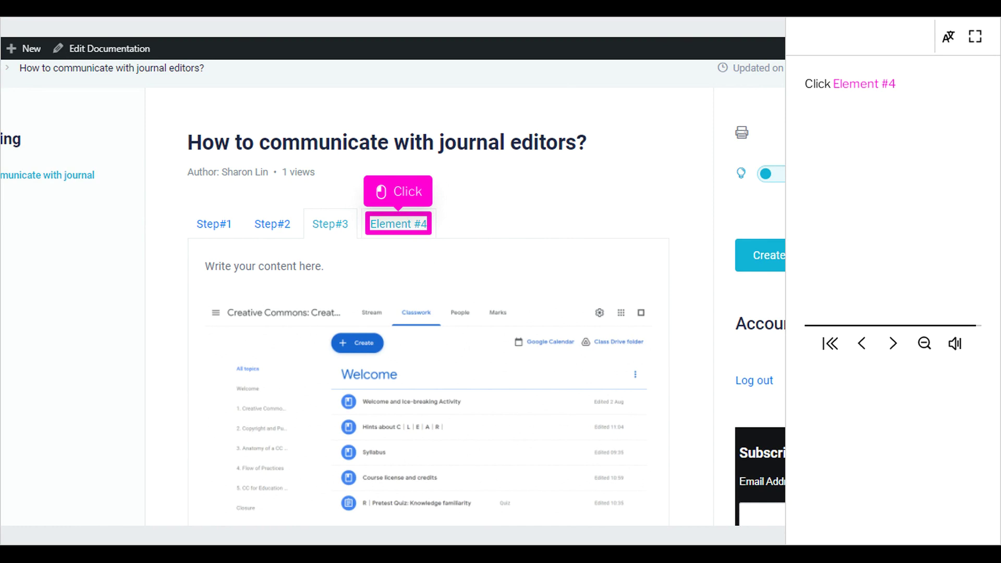
click(418, 234)
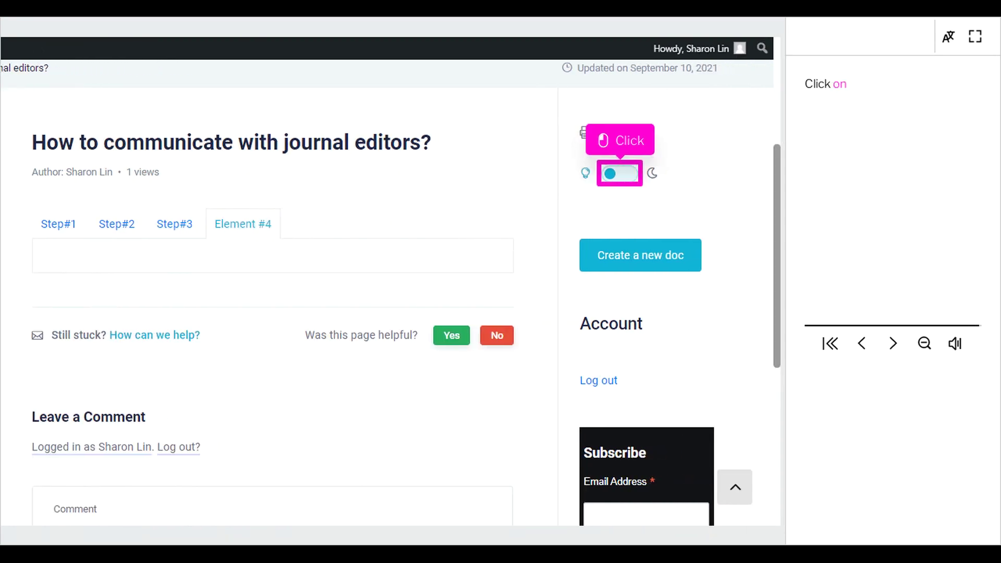
click(637, 181)
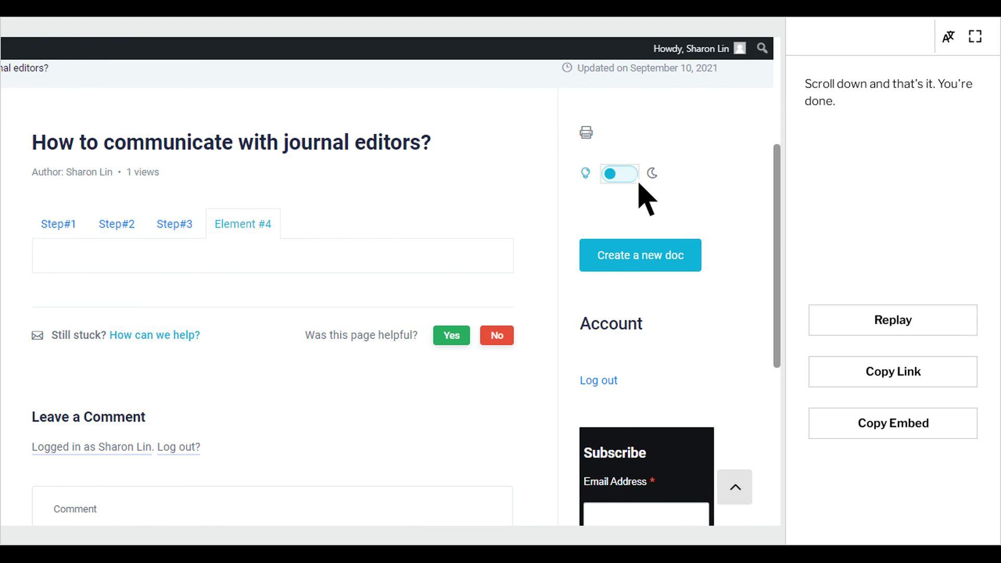